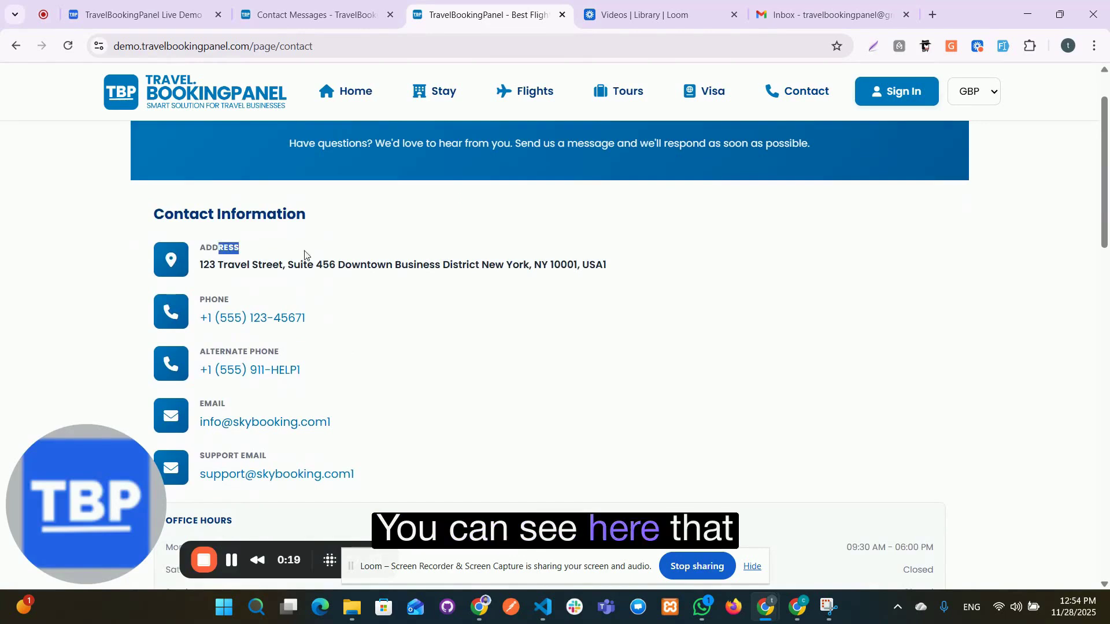
# Step: Examine the public contact page's contact information, office hours and message form
pyautogui.scroll(-3, 222, 300)
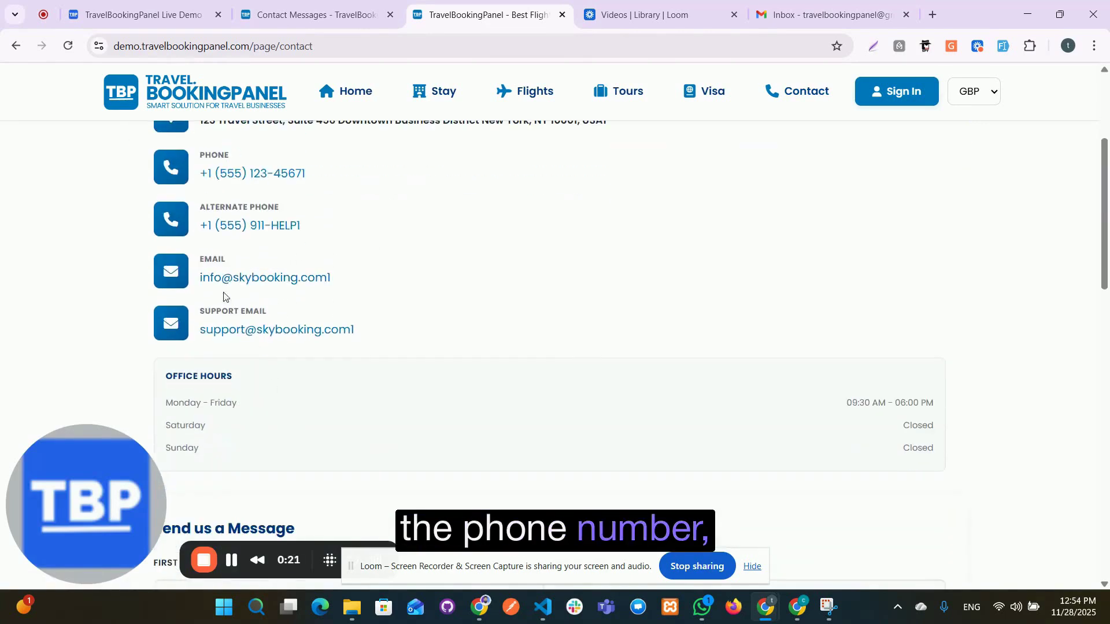
pyautogui.scroll(1, 510, 319)
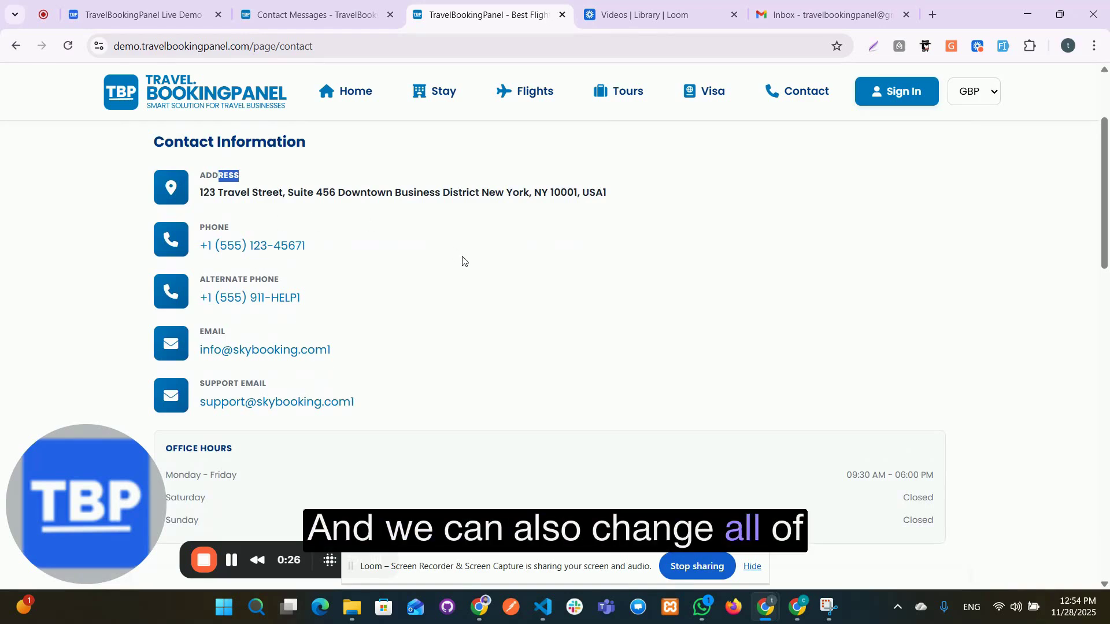
pyautogui.click(307, 189)
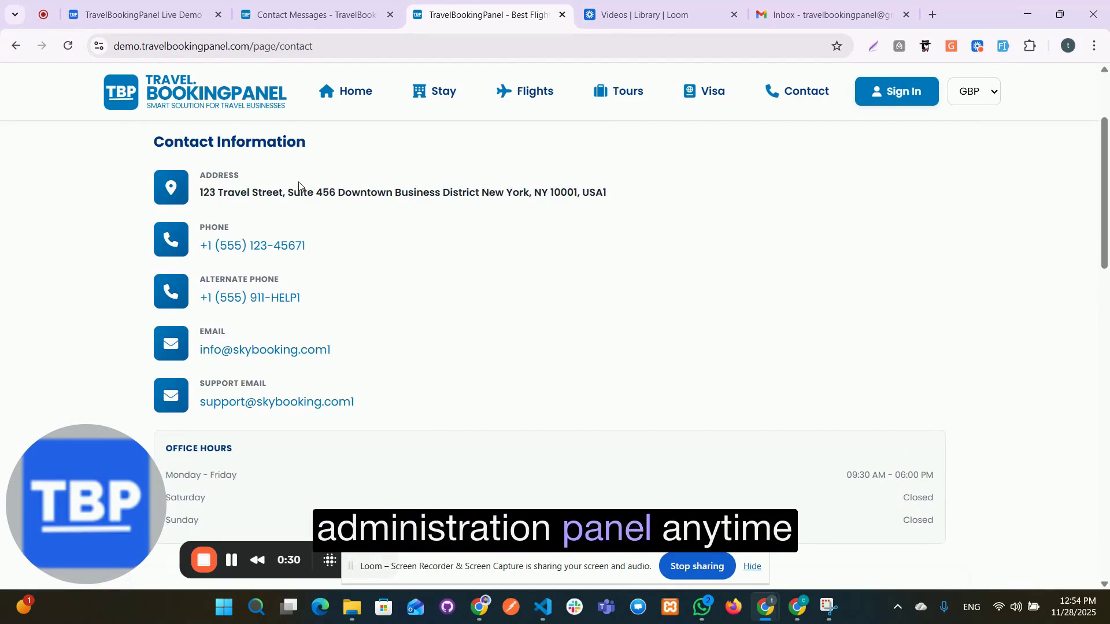
pyautogui.scroll(-3, 489, 261)
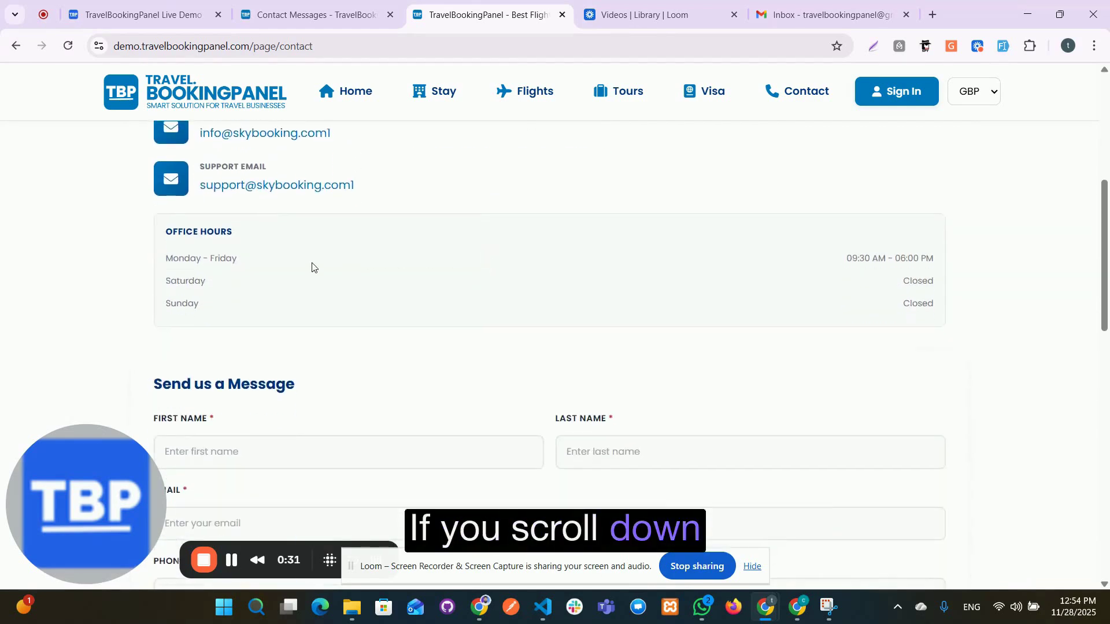
pyautogui.scroll(-3, 312, 267)
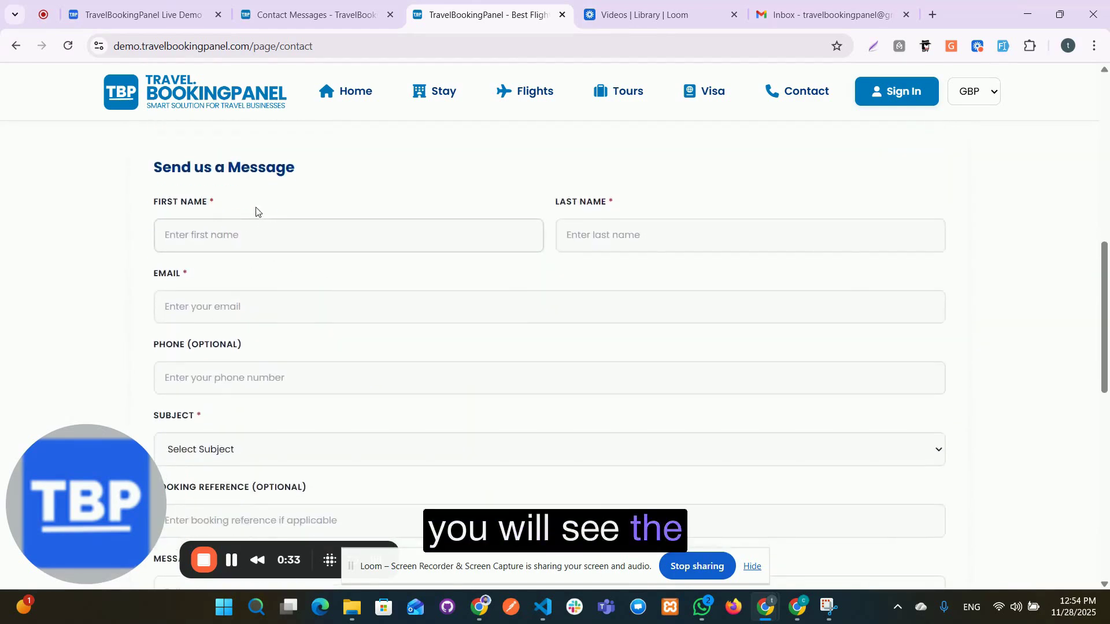
pyautogui.scroll(6, 518, 231)
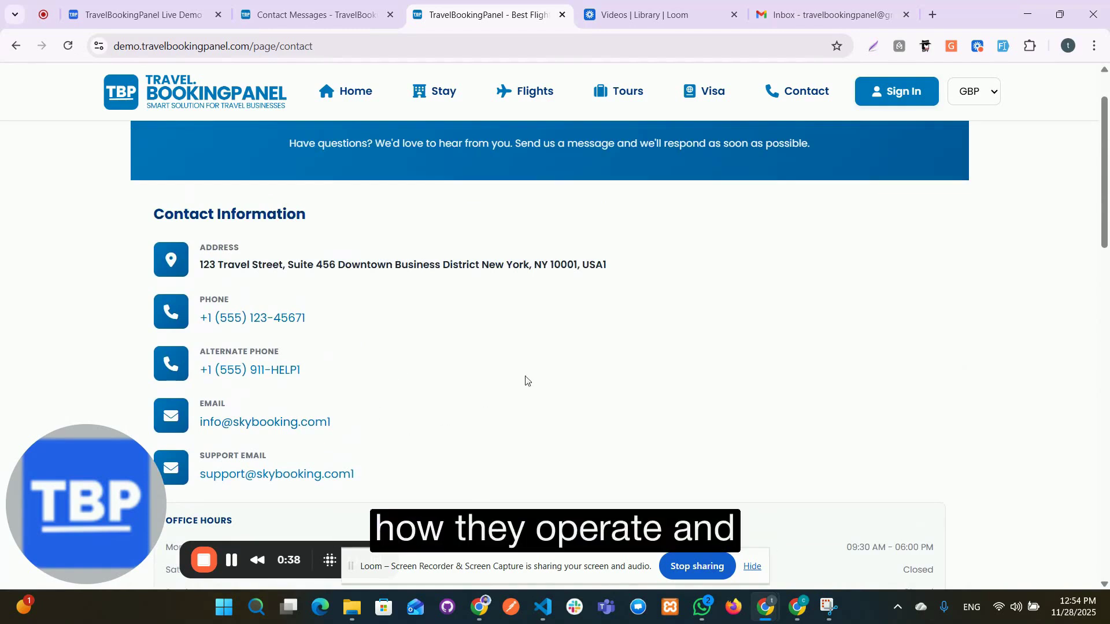
pyautogui.scroll(-6, 538, 370)
pyautogui.scroll(-4, 378, 316)
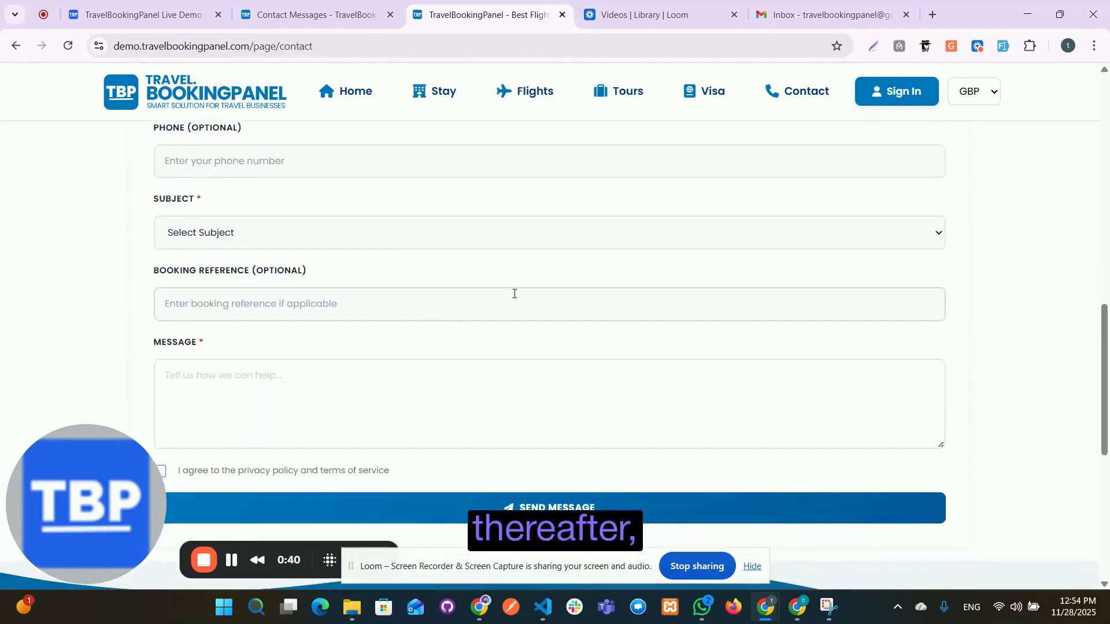
pyautogui.scroll(9, 520, 292)
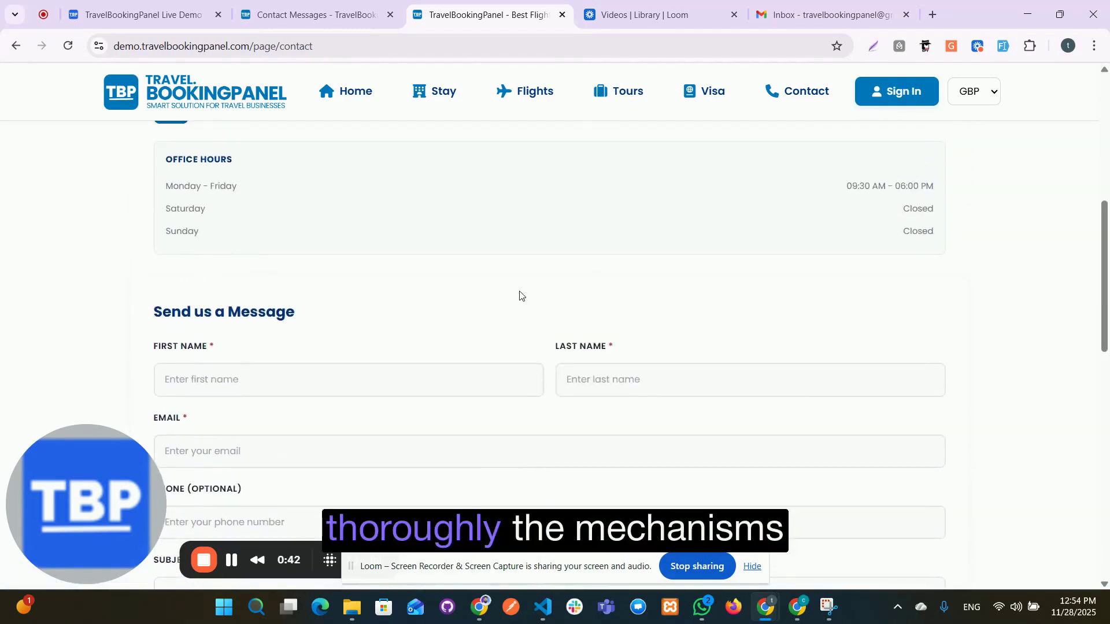
# Step: Switch to the admin panel and open the contact details in the website settings
pyautogui.click(312, 9)
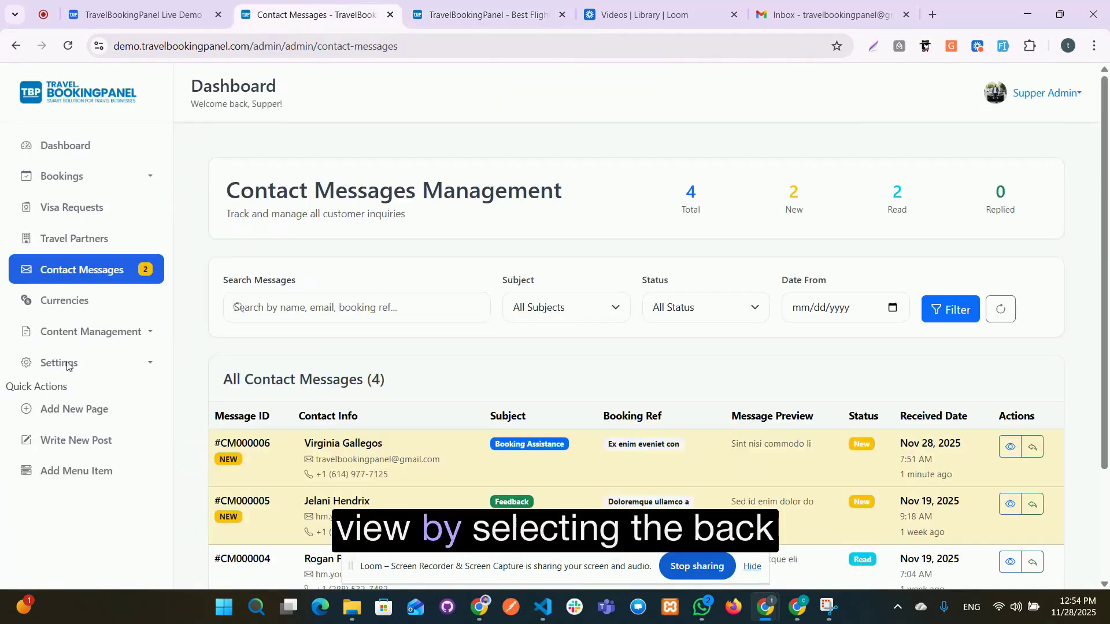
pyautogui.click(93, 365)
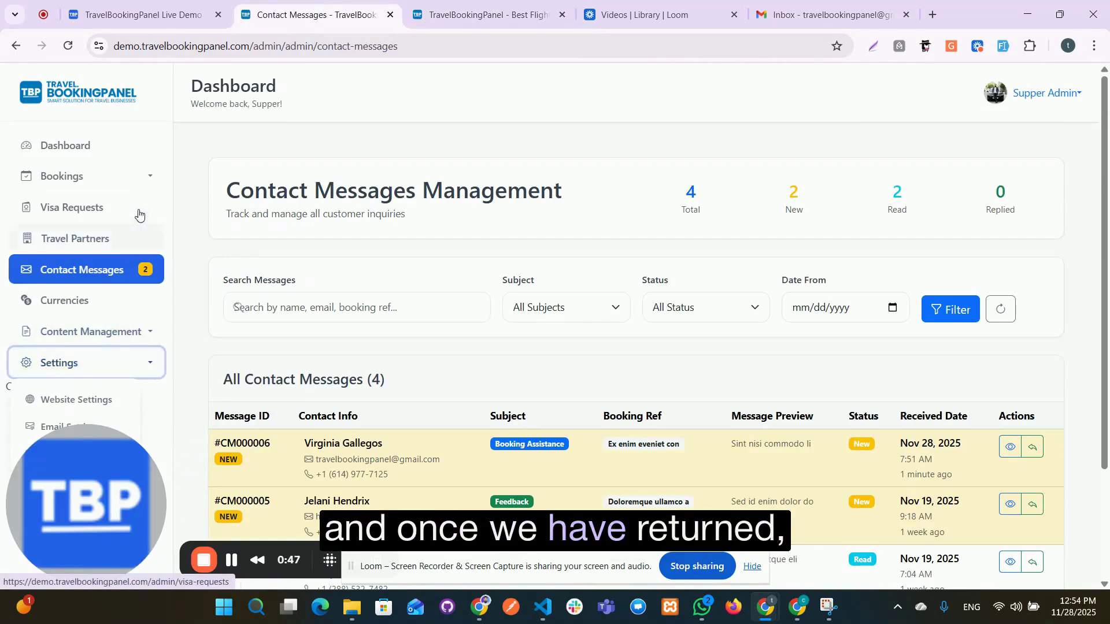
pyautogui.scroll(-3, 133, 208)
pyautogui.click(86, 407)
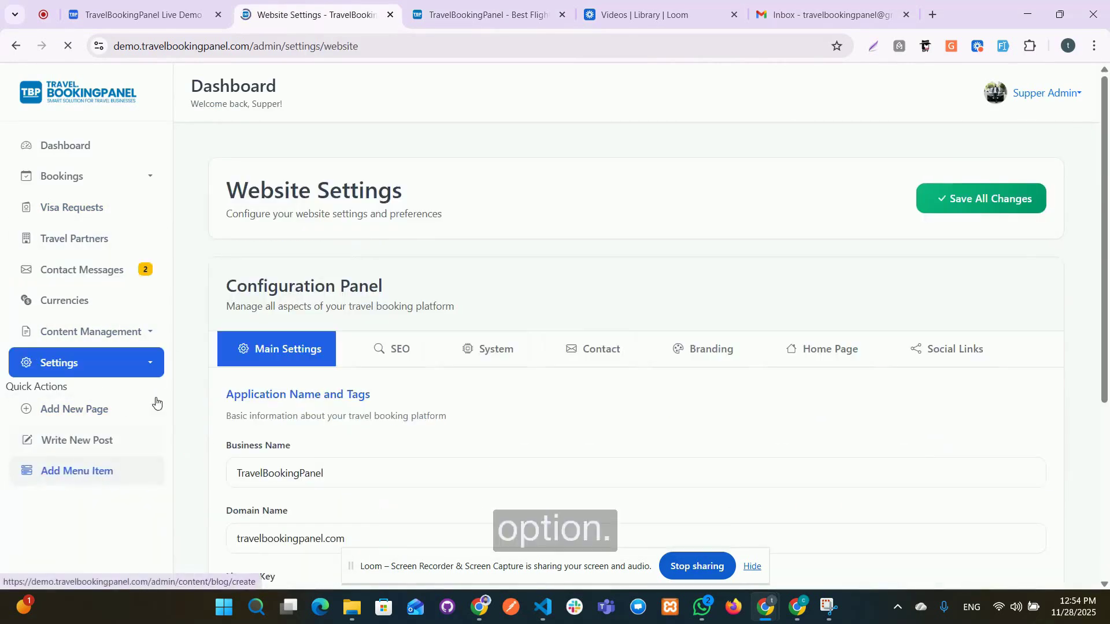
pyautogui.scroll(-3, 637, 244)
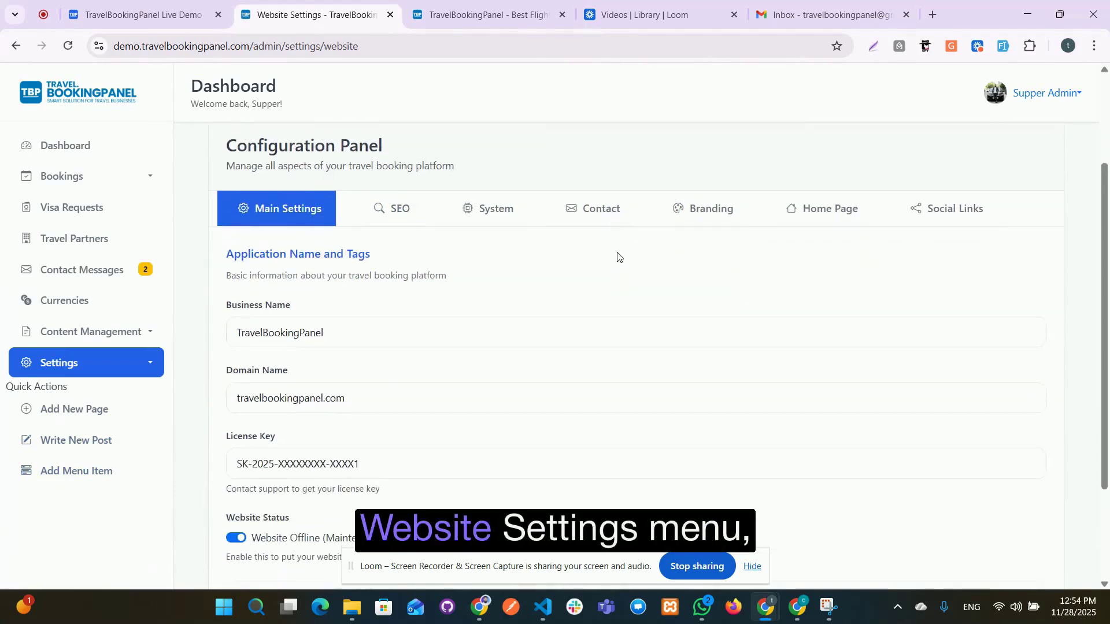
pyautogui.click(597, 213)
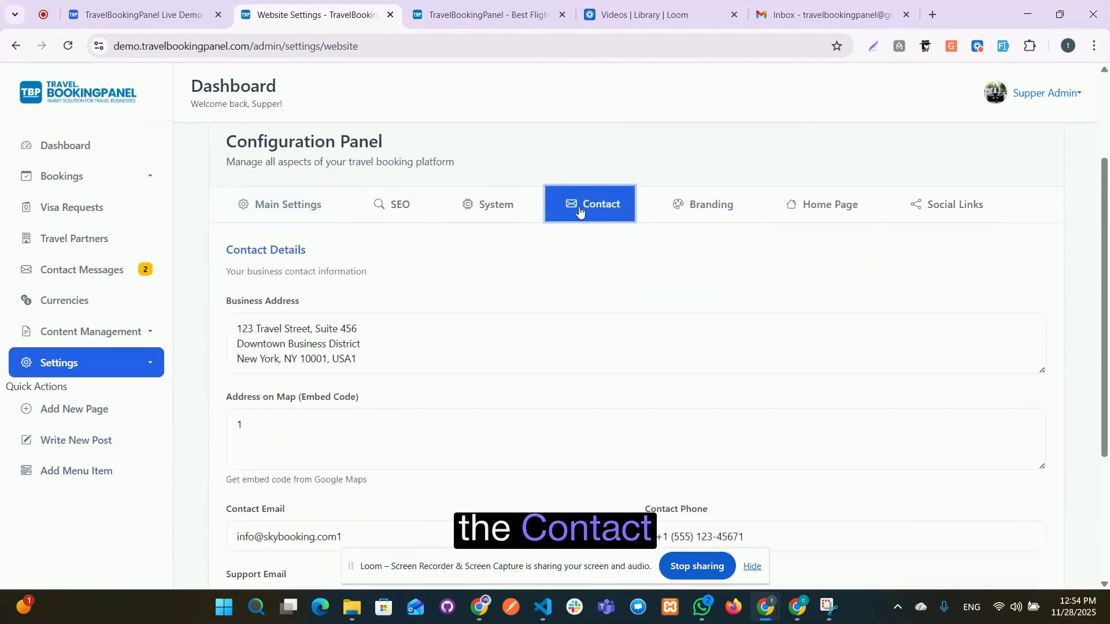
pyautogui.scroll(-1, 405, 266)
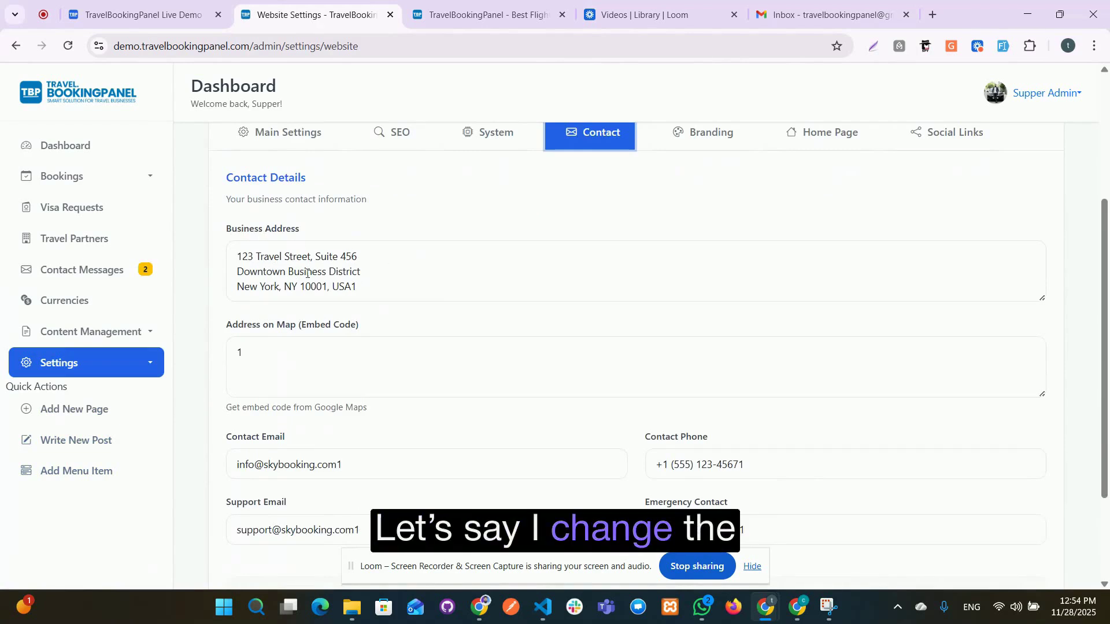
# Step: Clear the business address and the map embed code in the contact details
pyautogui.click(385, 283)
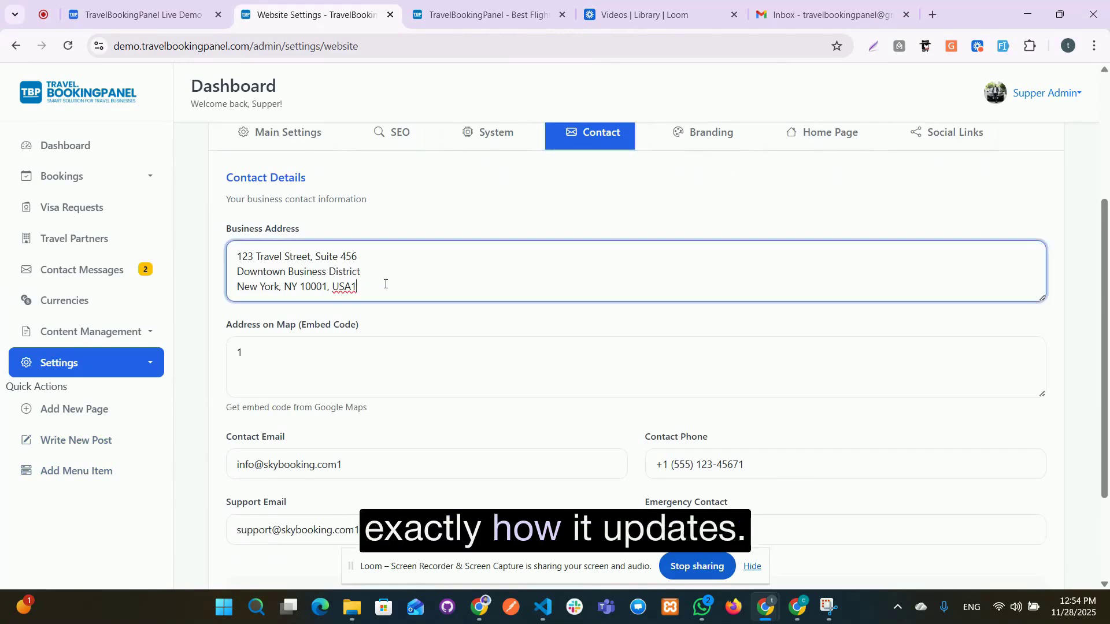
pyautogui.hotkey('ctrl', 'a')
pyautogui.press('BackSpace')
pyautogui.press('Tab')
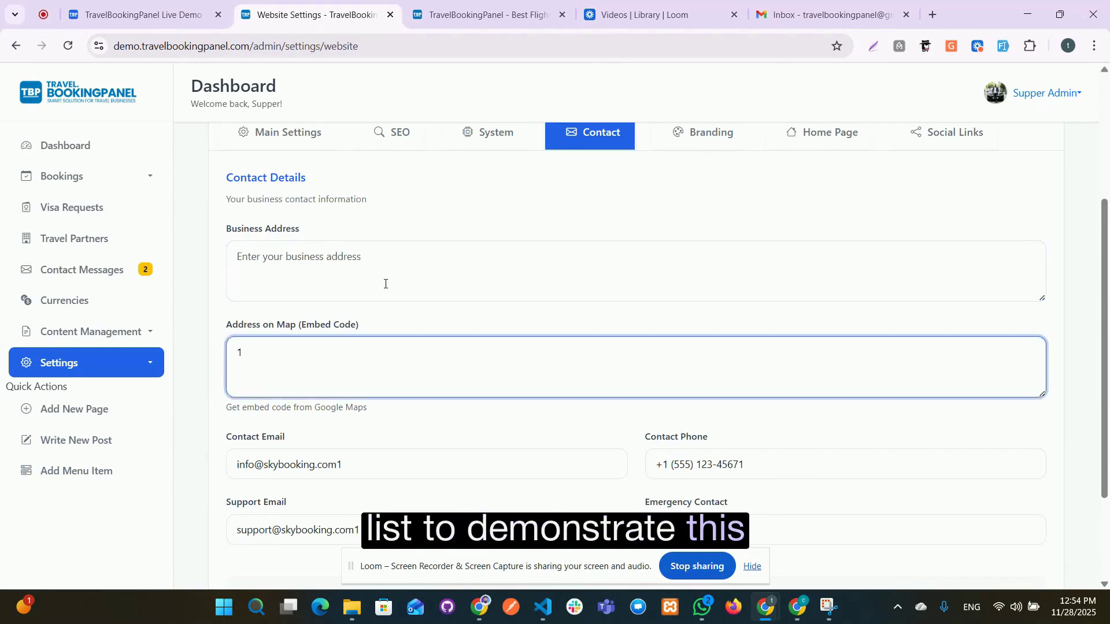
pyautogui.press('BackSpace')
# Step: Clear the contact email, support email, contact phone and emergency contact fields
pyautogui.press('Tab')
pyautogui.press('BackSpace')
pyautogui.press('Tab')
pyautogui.press('BackSpace')
pyautogui.tripleClick(817, 457)
pyautogui.press('BackSpace')
pyautogui.doubleClick(764, 529)
pyautogui.press('BackSpace')
pyautogui.click(630, 367)
pyautogui.scroll(-2, 625, 347)
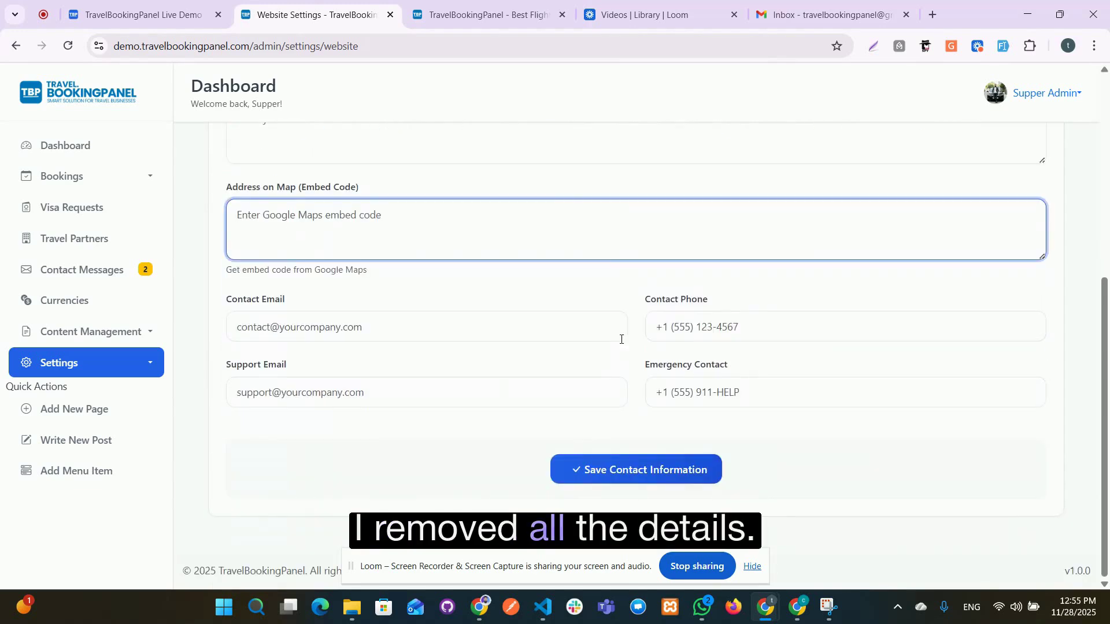
# Step: Fill the whole contact details form with dummy data using Fake Filler and save the contact information
pyautogui.scroll(5, 620, 340)
pyautogui.click(350, 347)
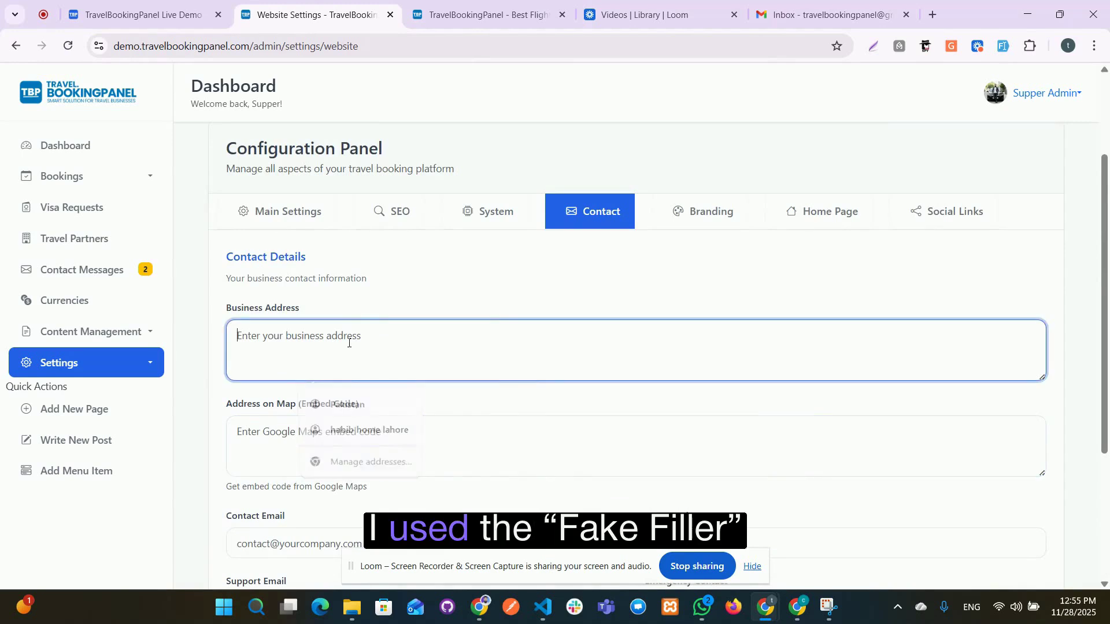
pyautogui.rightClick(349, 347)
pyautogui.moveTo(405, 549)
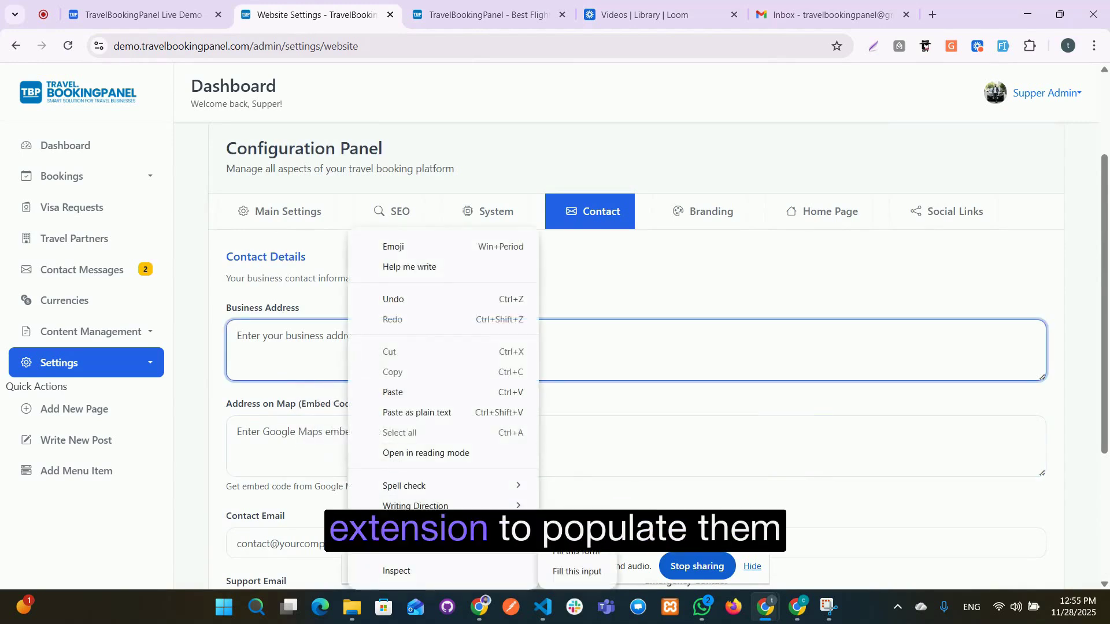
pyautogui.click(582, 552)
pyautogui.scroll(-3, 499, 314)
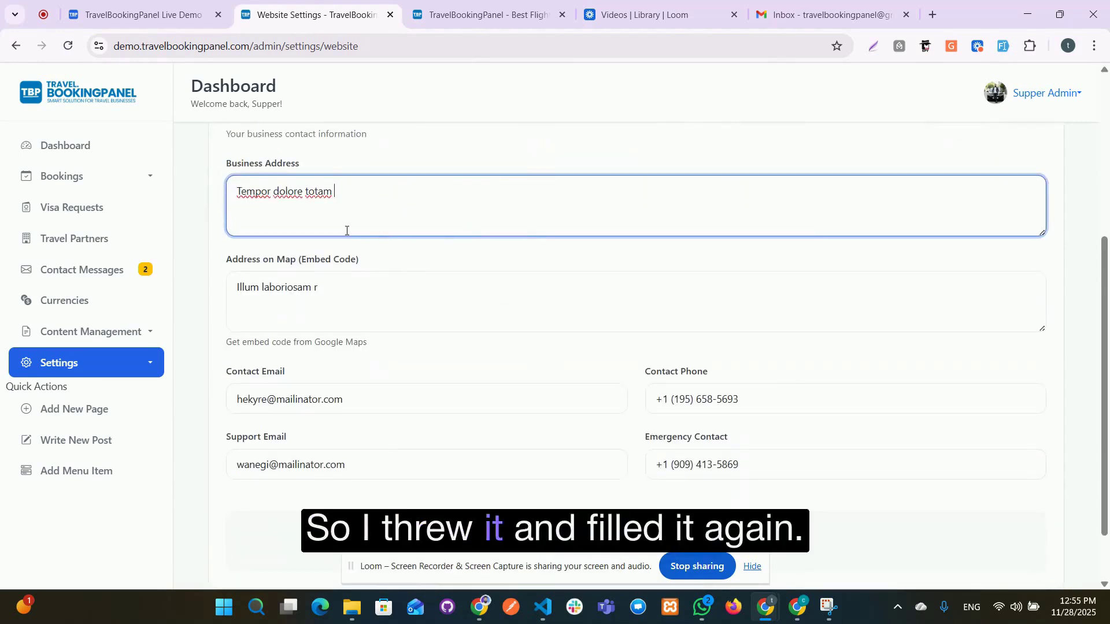
pyautogui.scroll(-2, 791, 382)
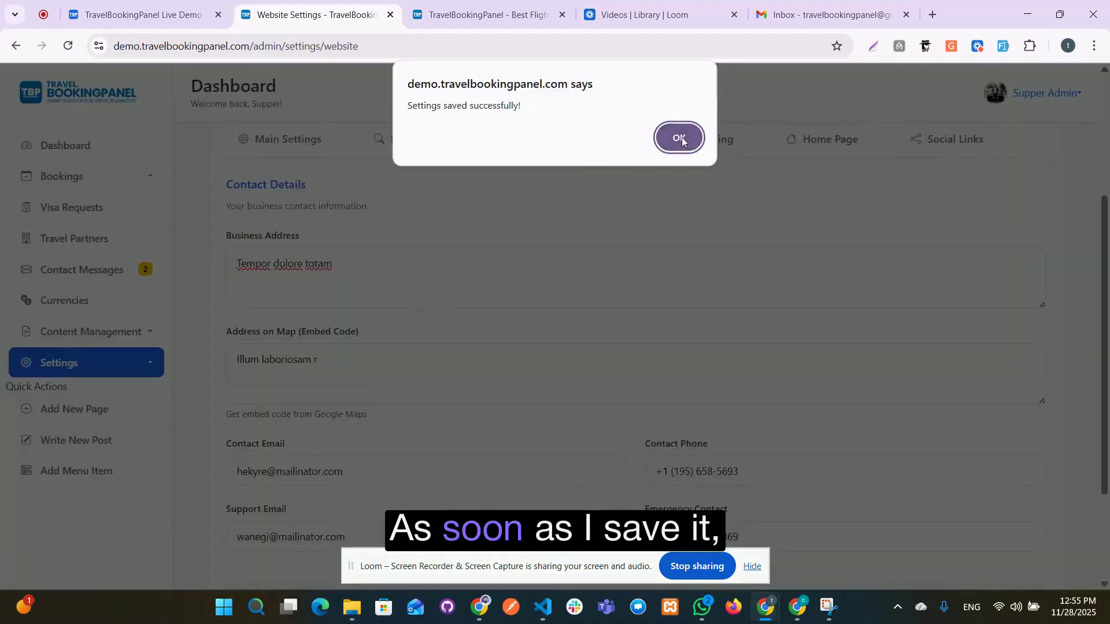
pyautogui.click(682, 137)
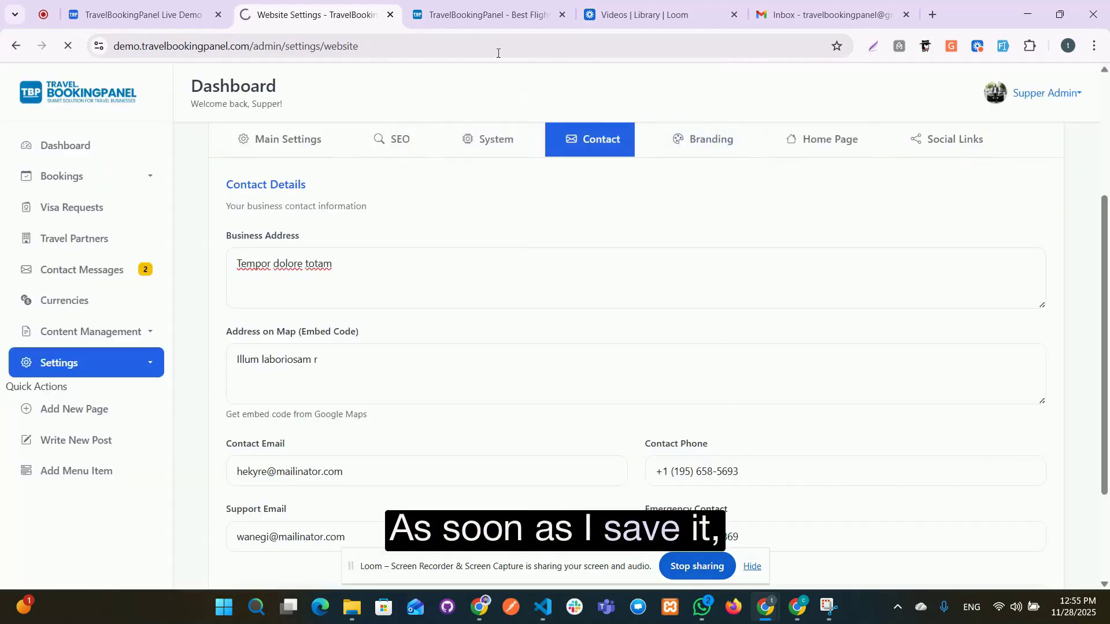
# Step: Reload the public contact page and check its address, phone numbers and e-mails against the saved settings
pyautogui.click(493, 4)
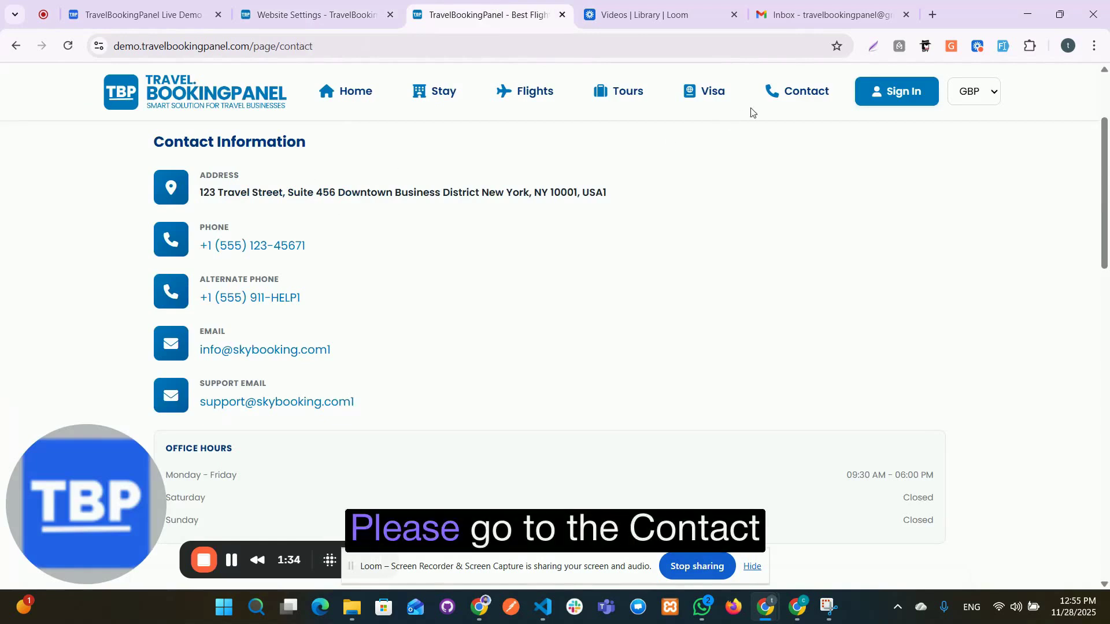
pyautogui.click(69, 47)
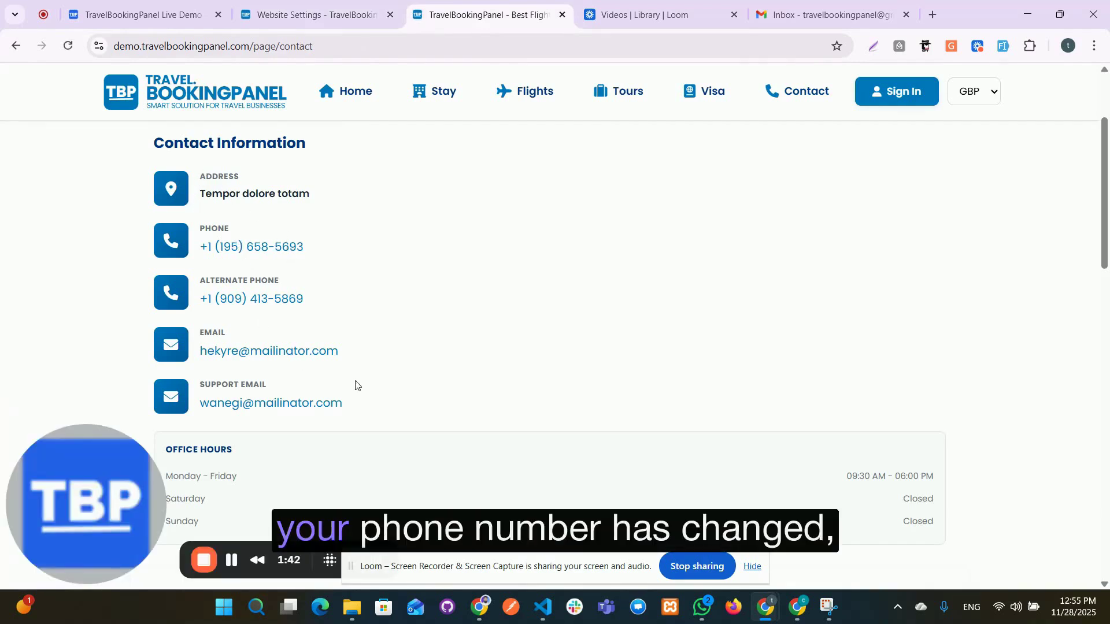
pyautogui.scroll(-3, 405, 364)
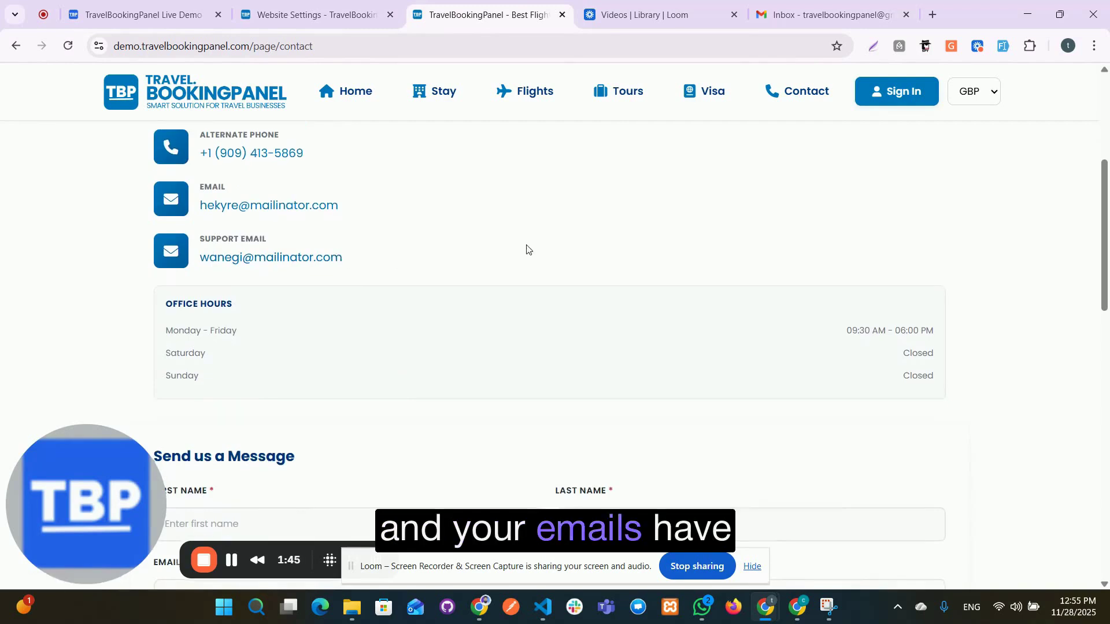
pyautogui.scroll(-5, 380, 258)
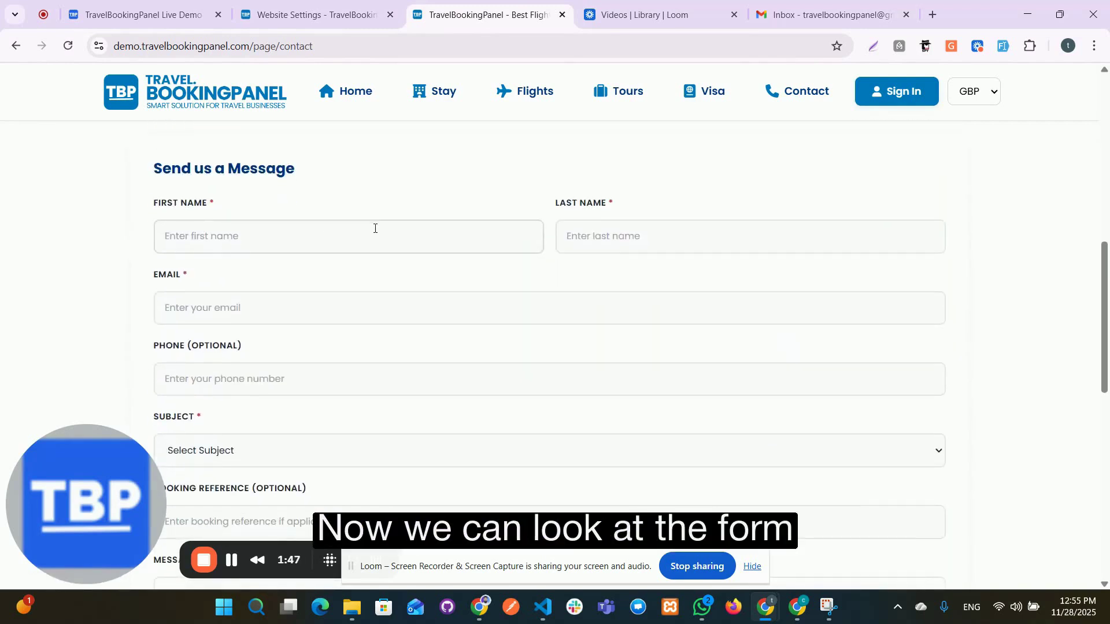
# Step: Fill the contact page's message form with dummy data using Fake Filler
pyautogui.click(555, 301)
pyautogui.rightClick(535, 315)
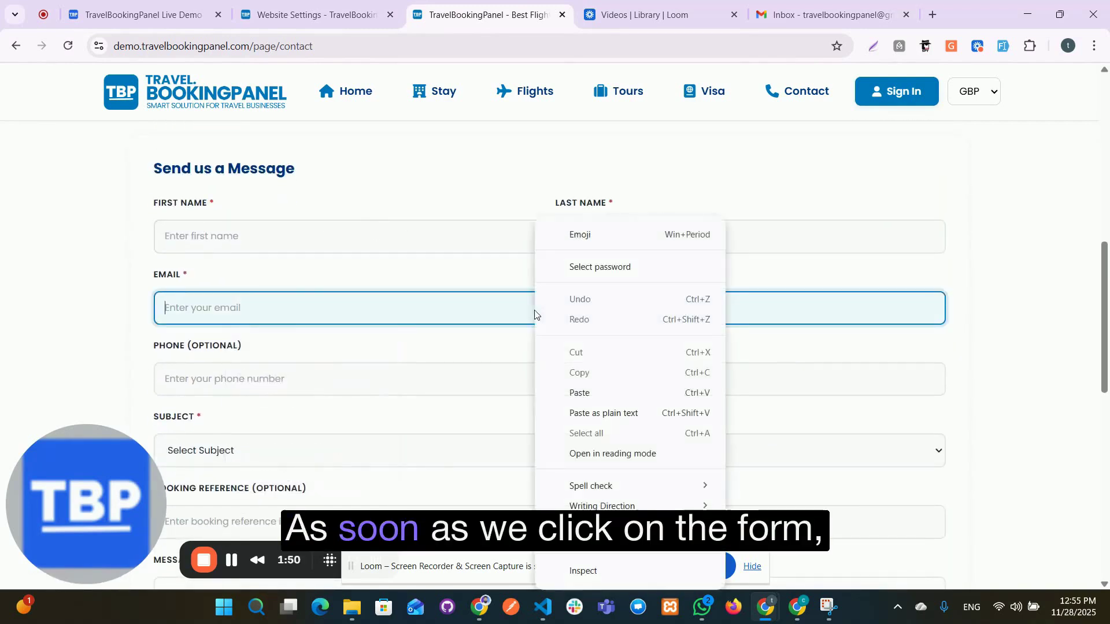
pyautogui.moveTo(659, 526)
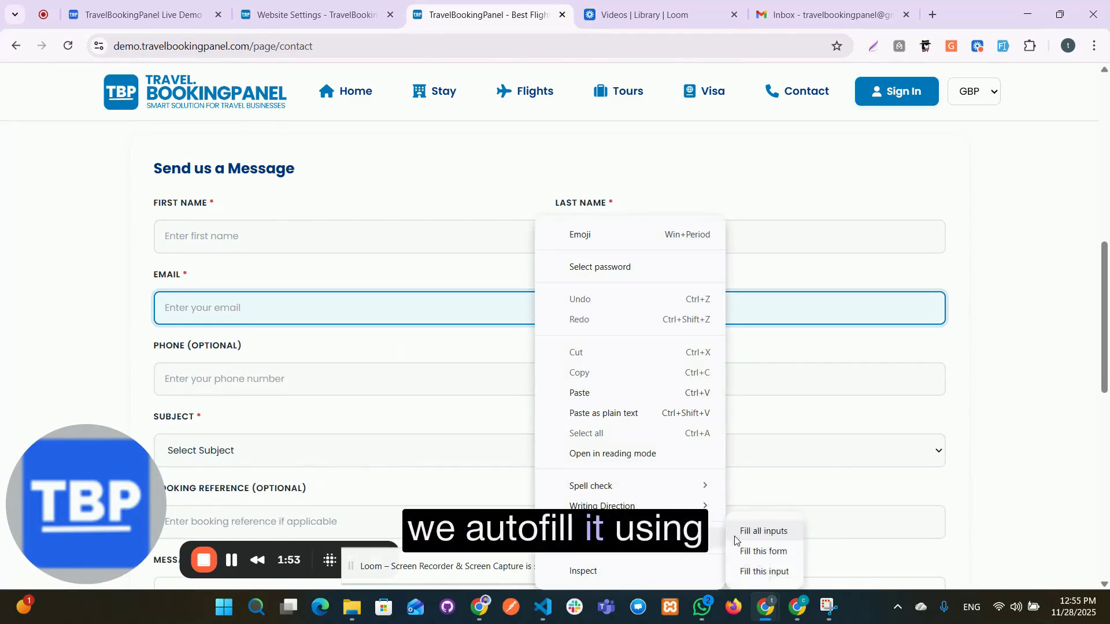
pyautogui.click(759, 551)
pyautogui.scroll(-3, 414, 309)
pyautogui.scroll(3, 427, 309)
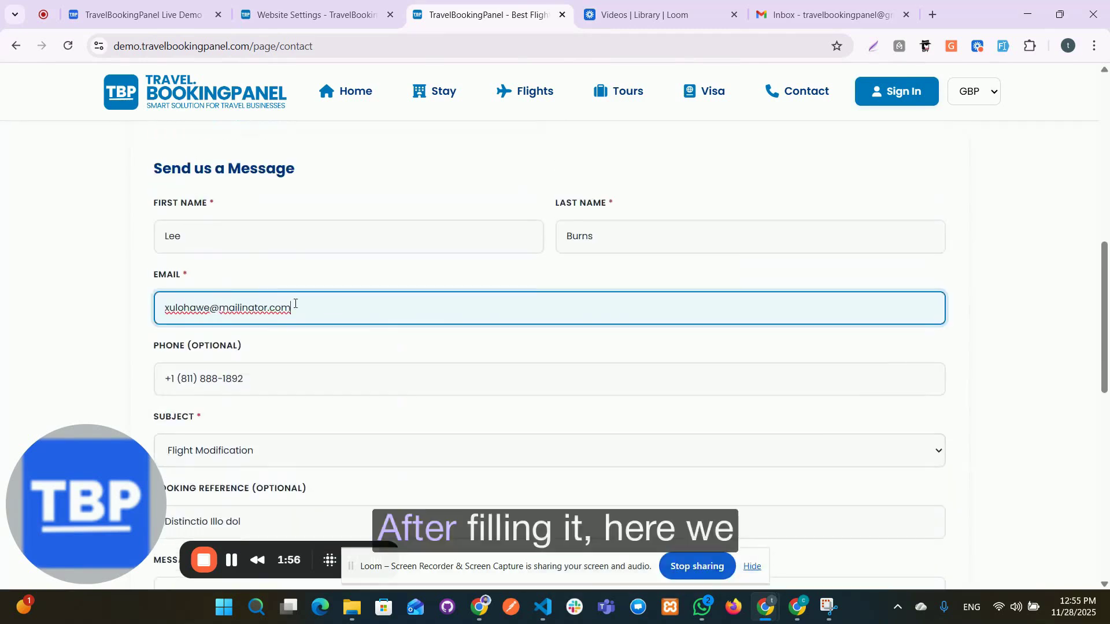
pyautogui.moveTo(275, 306); pyautogui.dragTo(129, 309)
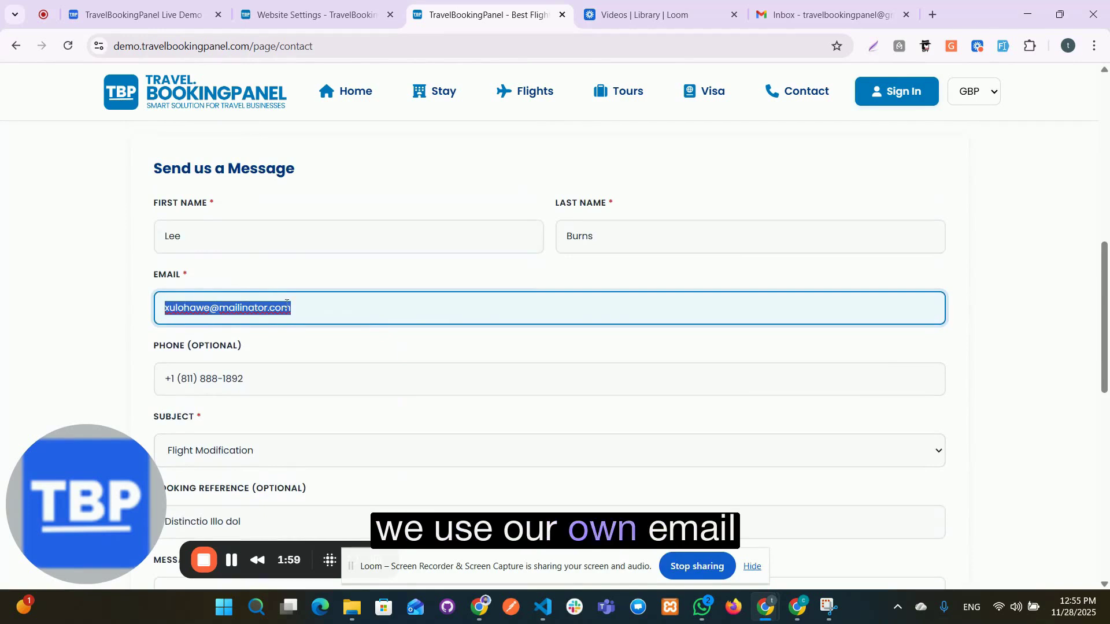
pyautogui.click(310, 308)
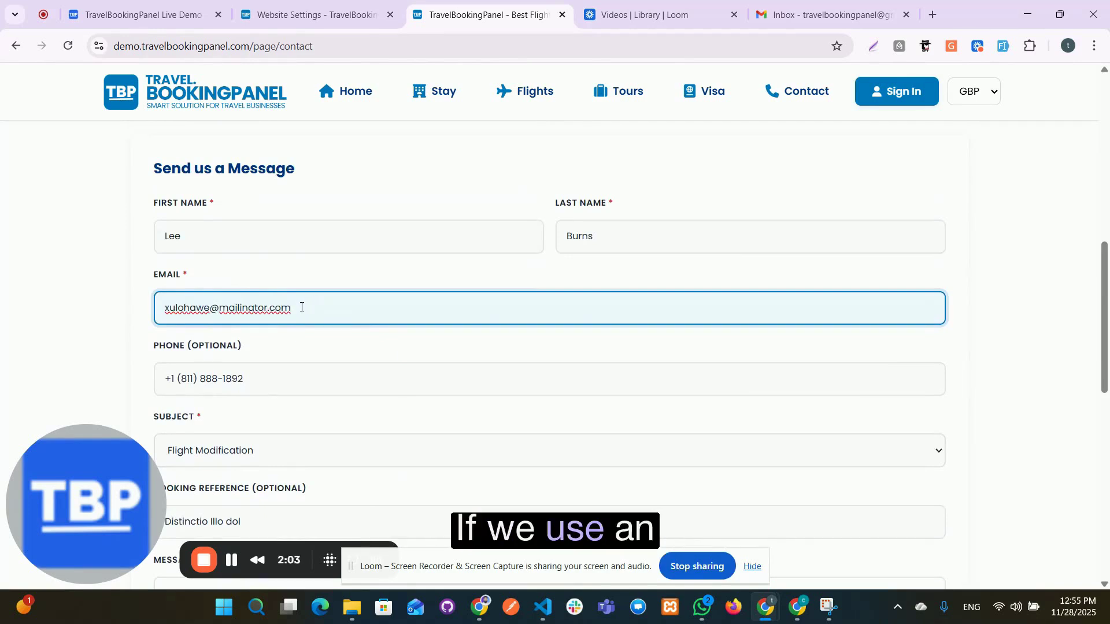
pyautogui.moveTo(302, 307); pyautogui.dragTo(156, 307)
pyautogui.click(311, 310)
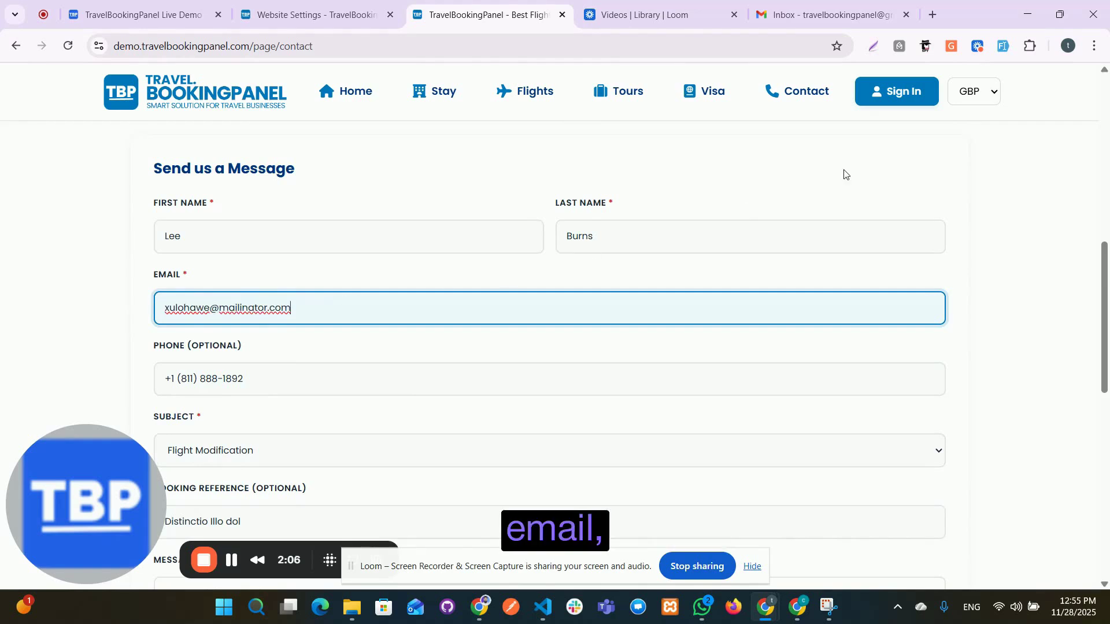
# Step: Switch to Gmail and copy the signed-in account's e-mail address from its account details
pyautogui.click(890, 12)
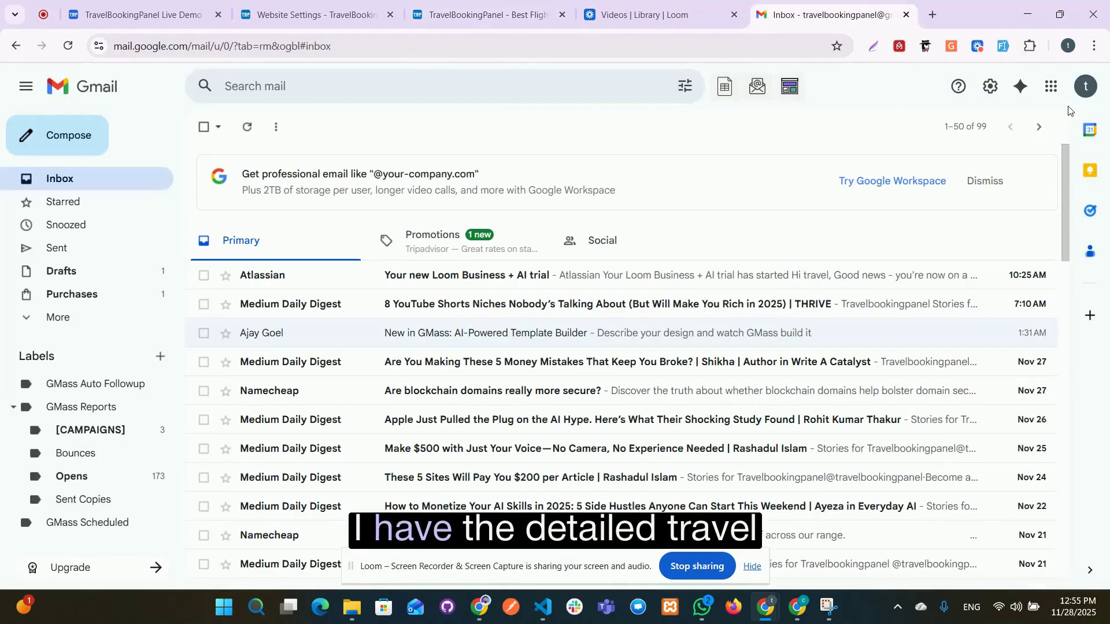
pyautogui.click(1079, 87)
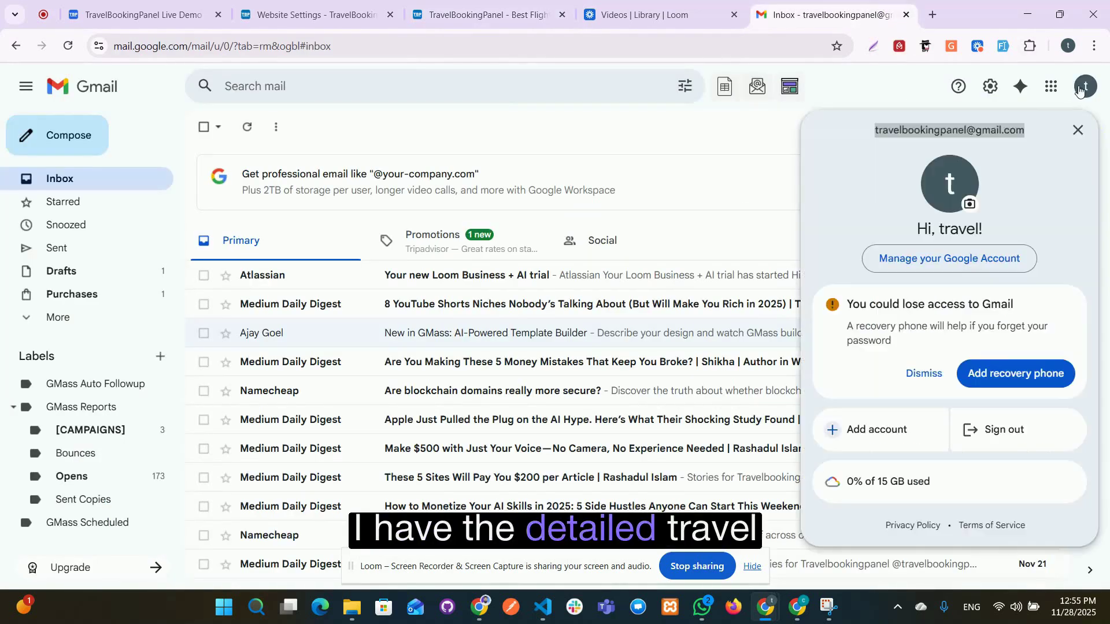
pyautogui.doubleClick(932, 130)
pyautogui.rightClick(932, 130)
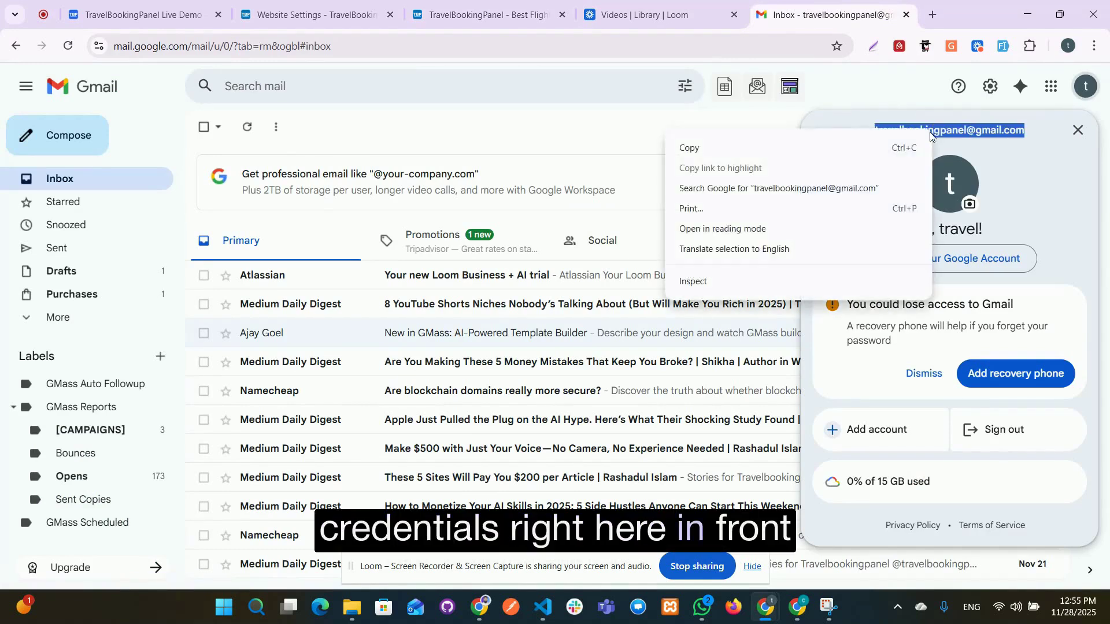
pyautogui.click(754, 146)
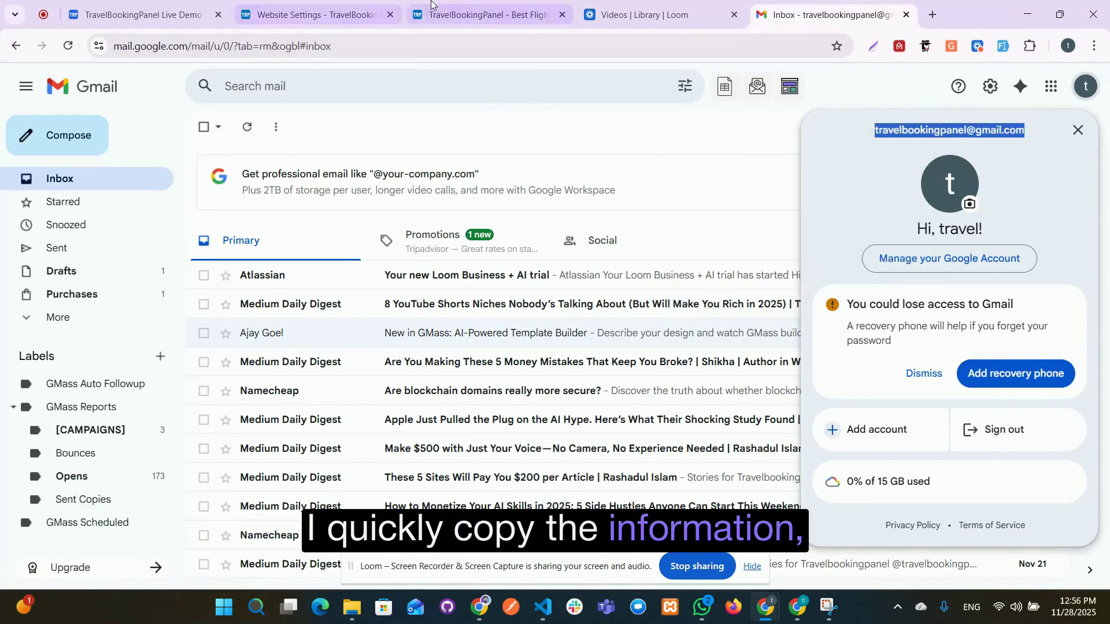
# Step: Replace the contact form's email with the copied address, agree to the privacy policy and terms, and send the message
pyautogui.click(486, 14)
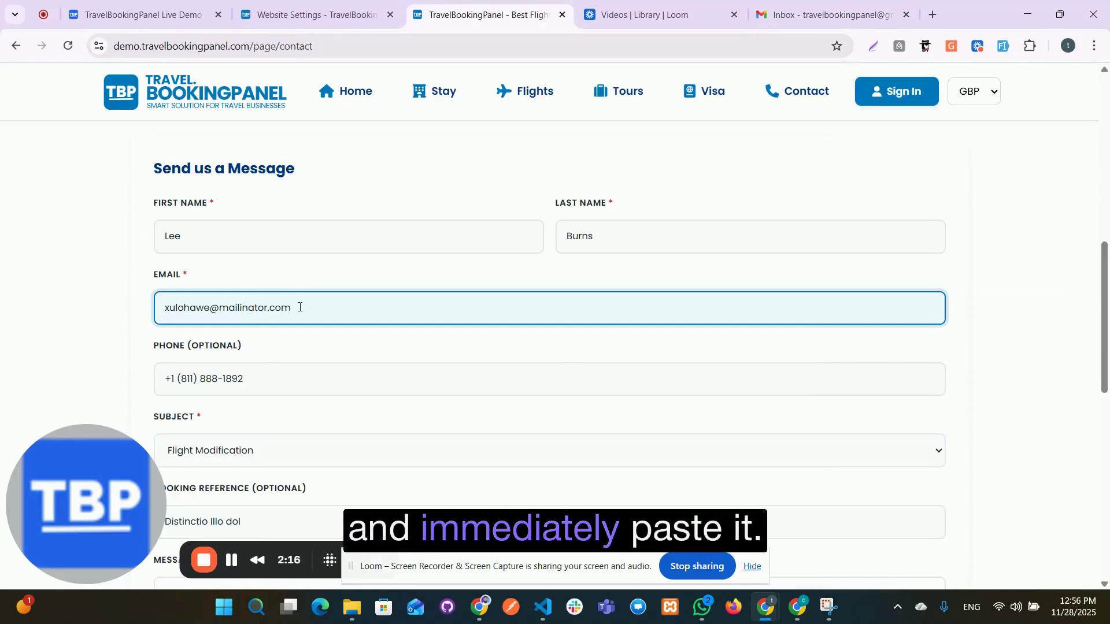
pyautogui.hotkey('ctrl', 'a')
pyautogui.hotkey('ctrl', 'v')
pyautogui.scroll(-5, 409, 282)
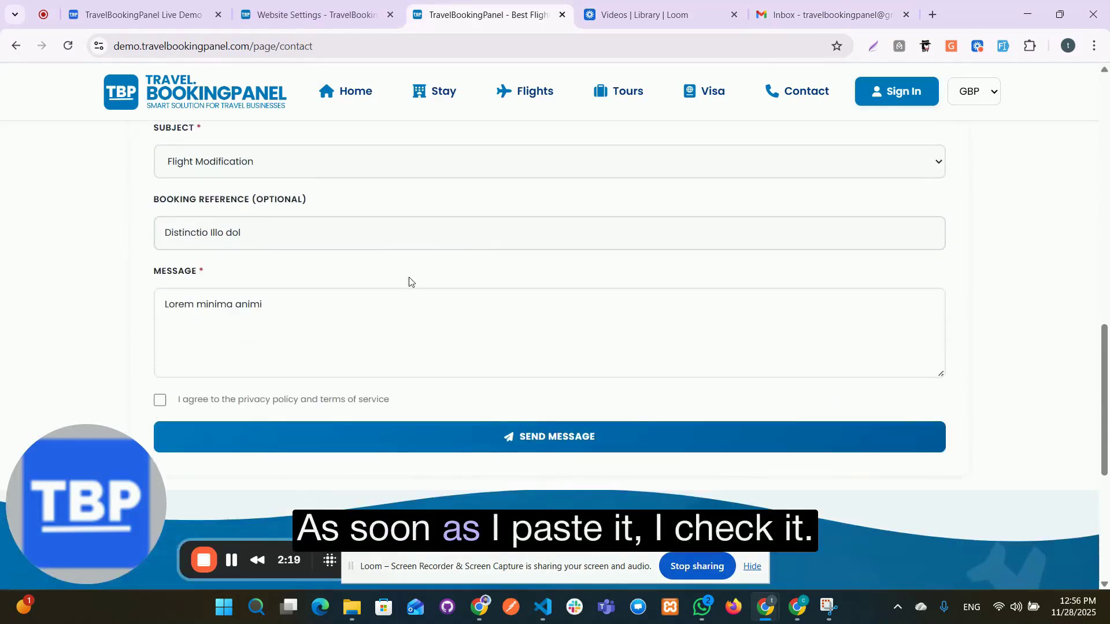
pyautogui.click(160, 401)
pyautogui.click(505, 439)
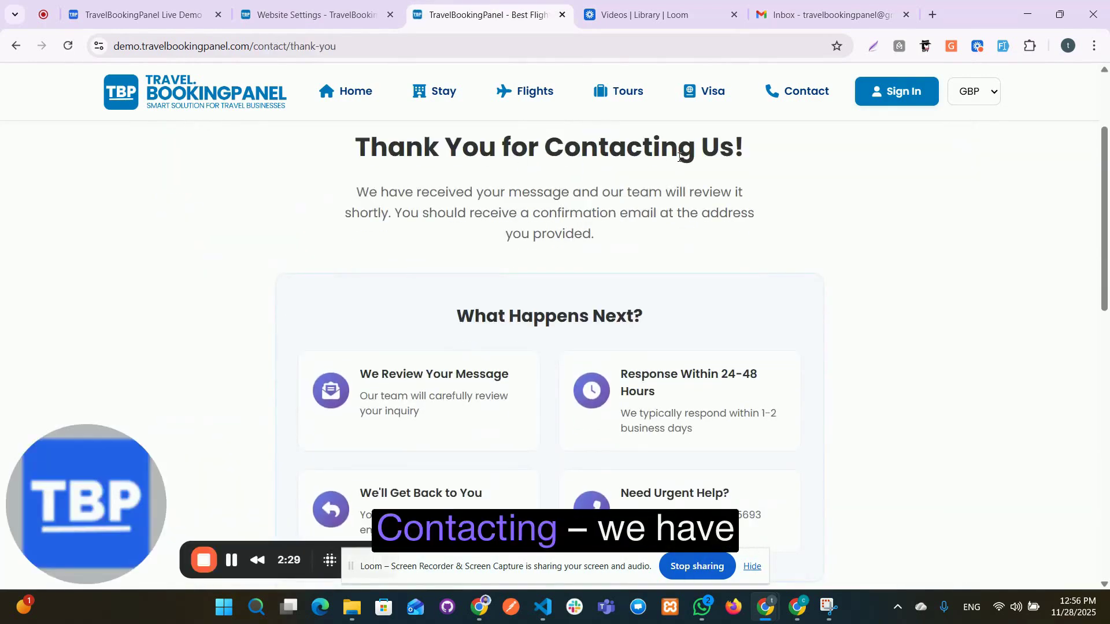
# Step: Review the thank-you page's next steps and its contact details and office hours for immediate assistance
pyautogui.scroll(-6, 526, 290)
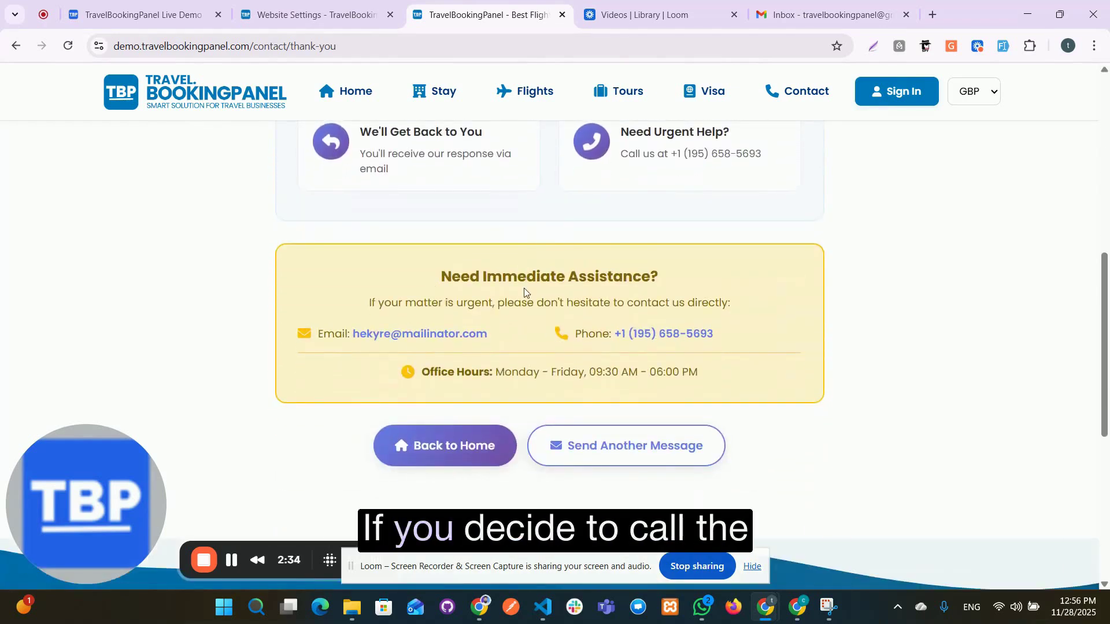
pyautogui.moveTo(433, 270); pyautogui.dragTo(658, 335)
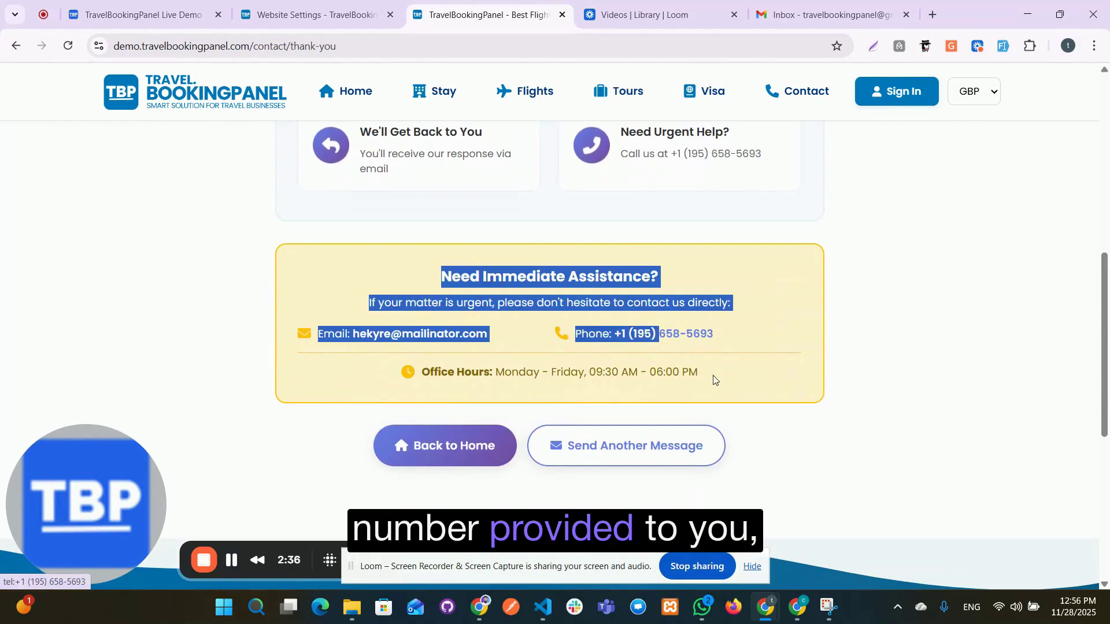
pyautogui.moveTo(717, 382); pyautogui.dragTo(438, 276)
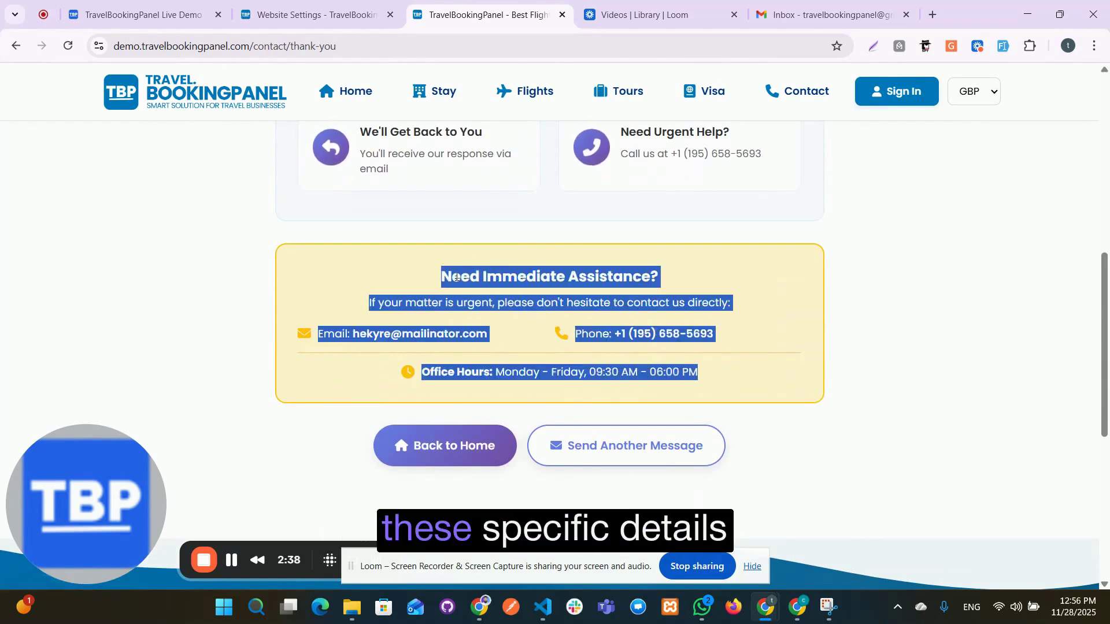
pyautogui.click(511, 287)
pyautogui.scroll(-3, 487, 243)
pyautogui.scroll(12, 487, 237)
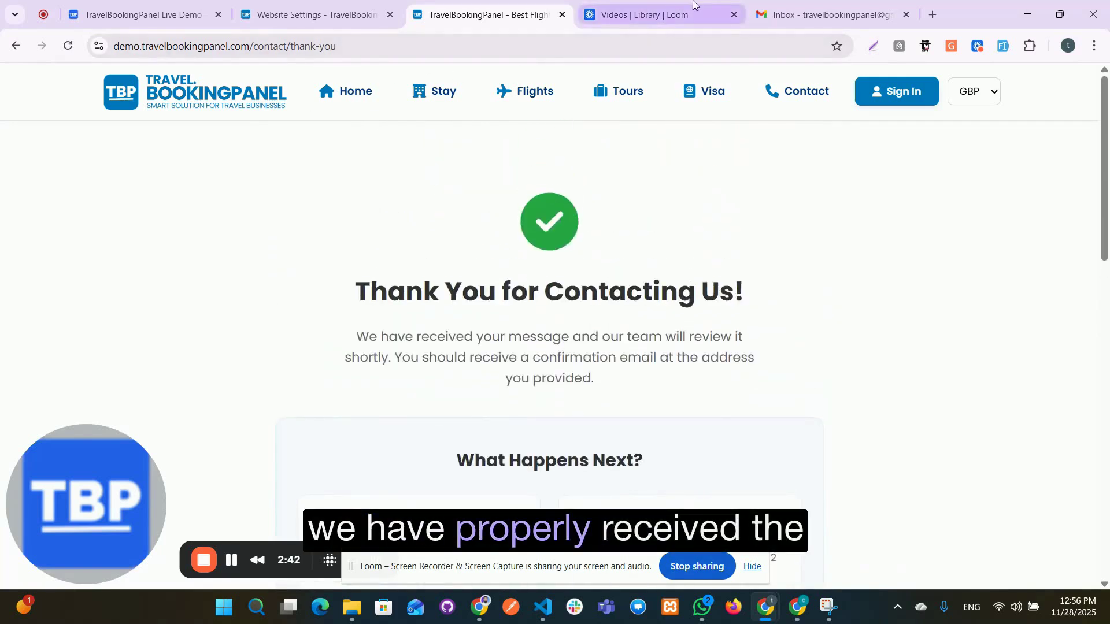
# Step: Open the "Thank You for Contacting TravelBookingPanel" e-mail in Gmail and read through its message details and contact information
pyautogui.click(778, 13)
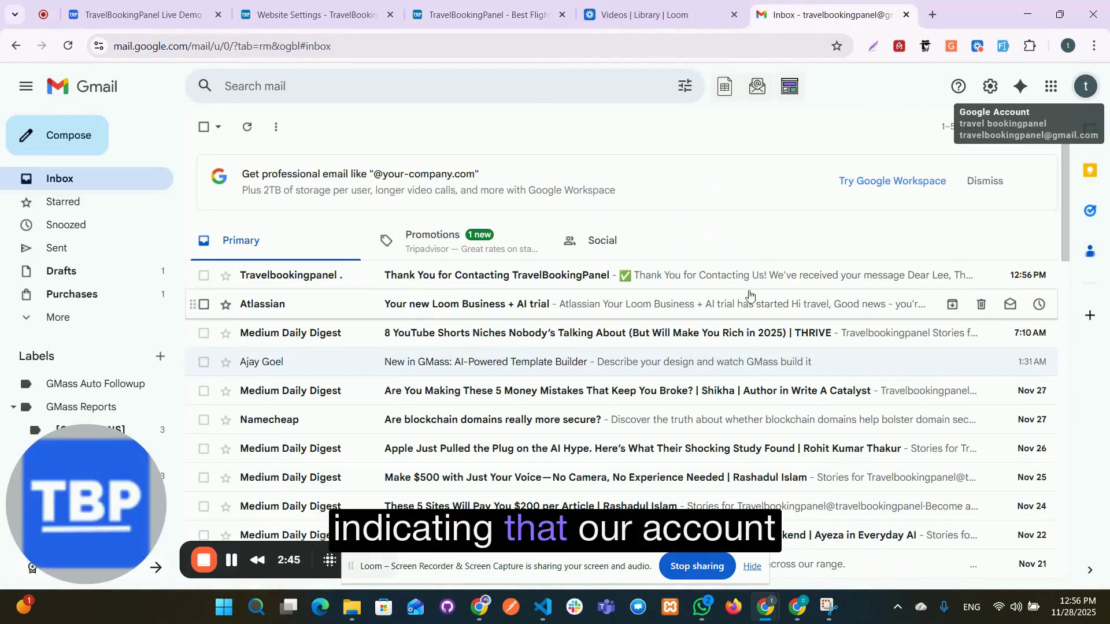
pyautogui.click(485, 277)
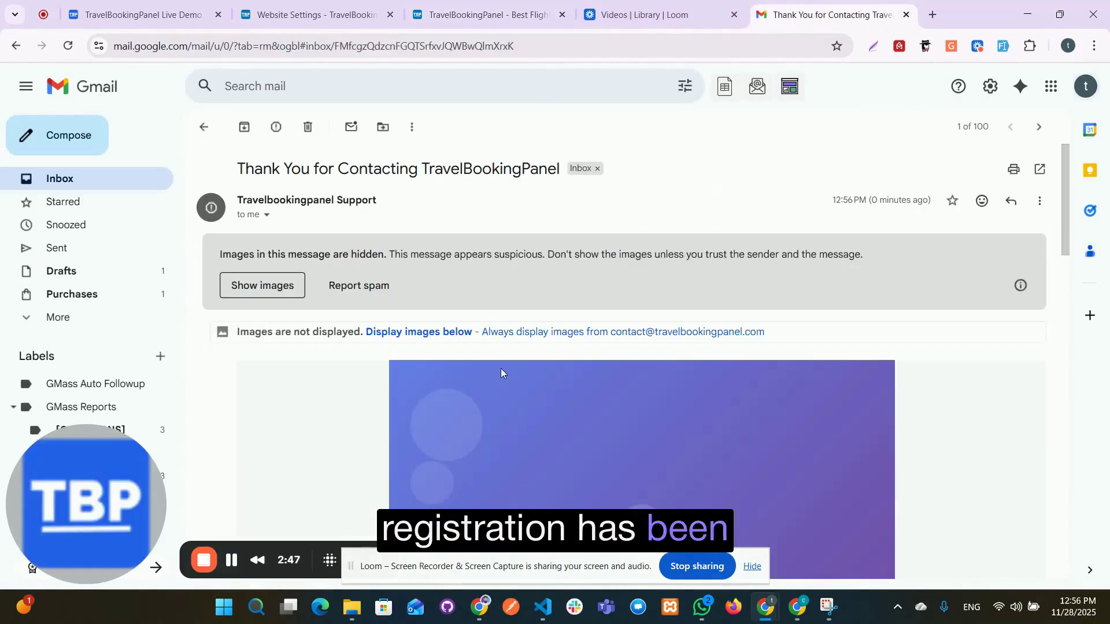
pyautogui.scroll(-10, 464, 299)
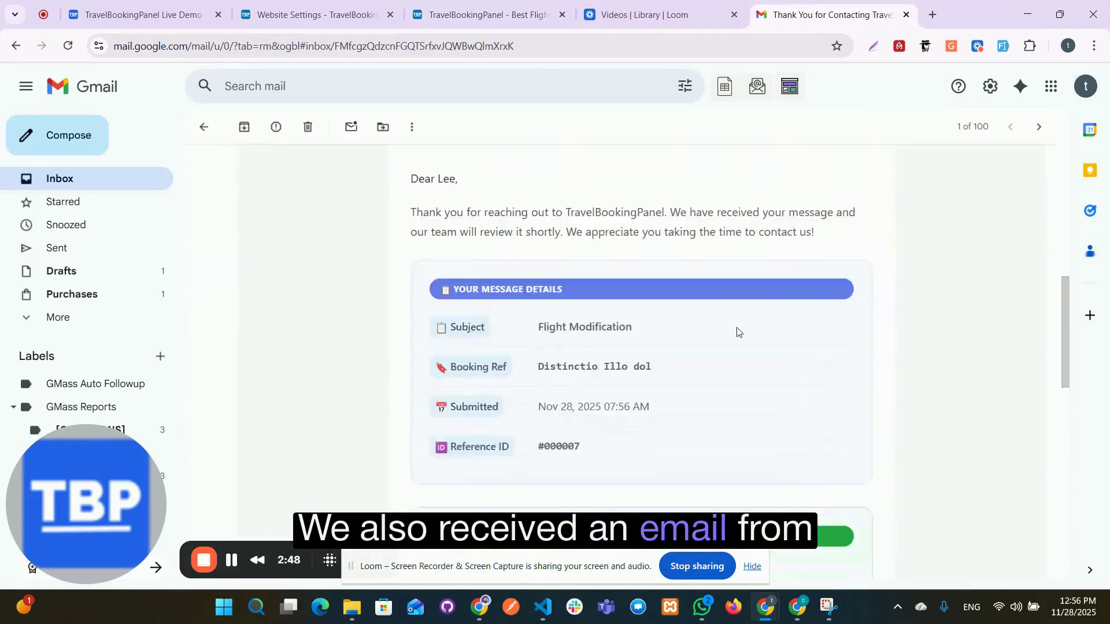
pyautogui.scroll(-10, 608, 303)
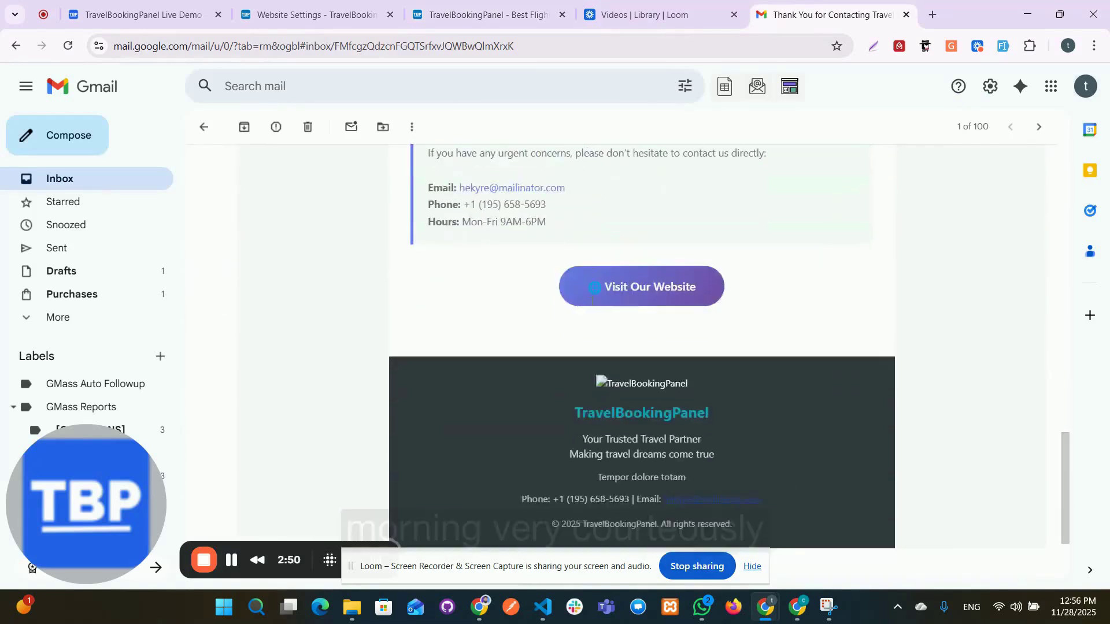
pyautogui.scroll(15, 659, 320)
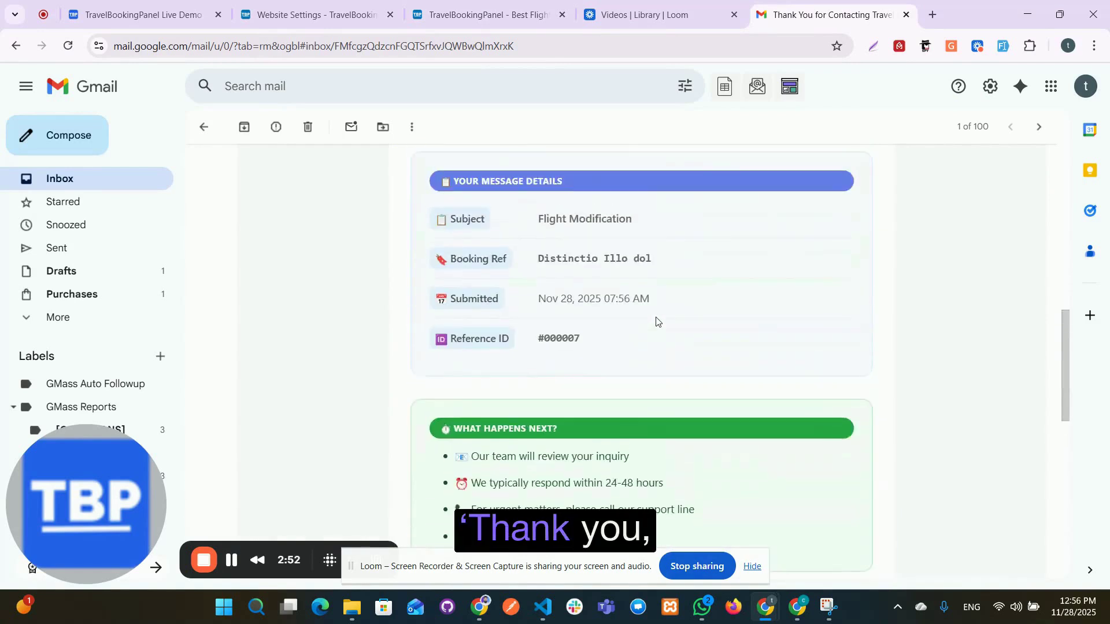
pyautogui.scroll(5, 656, 321)
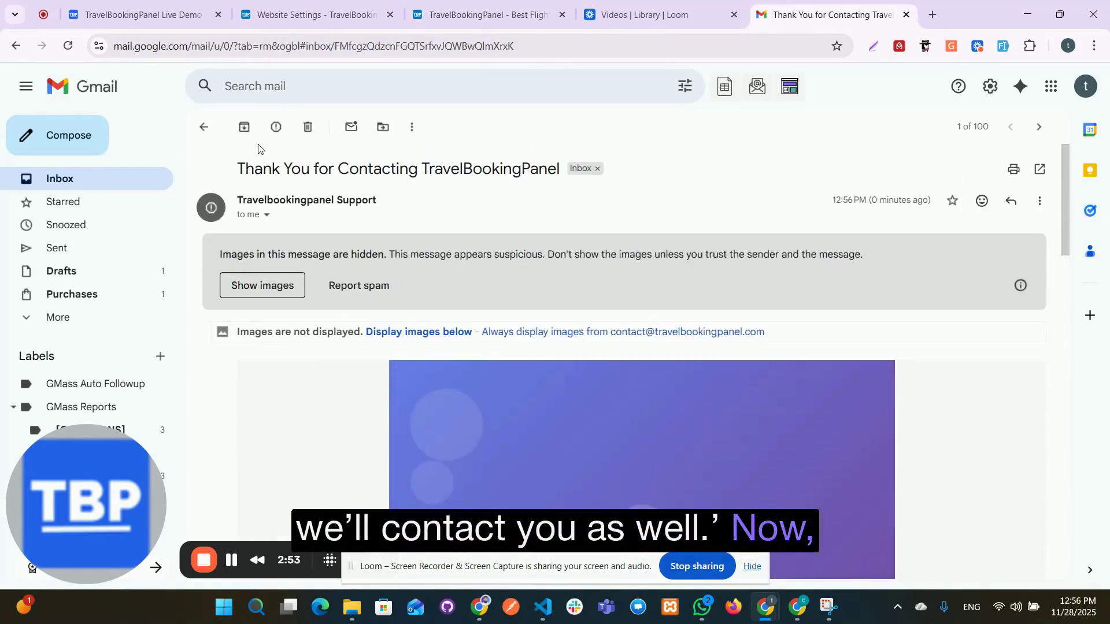
# Step: Reload the admin panel, open the newest entry in Contact Messages and review its contact information, message content and reply options
pyautogui.click(313, 13)
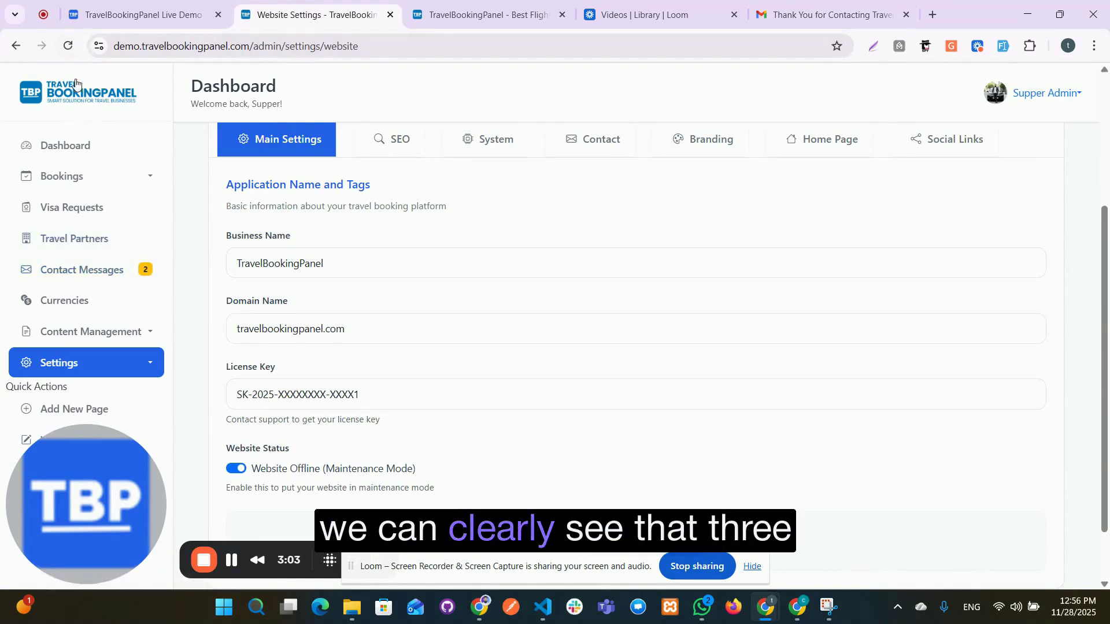
pyautogui.click(70, 45)
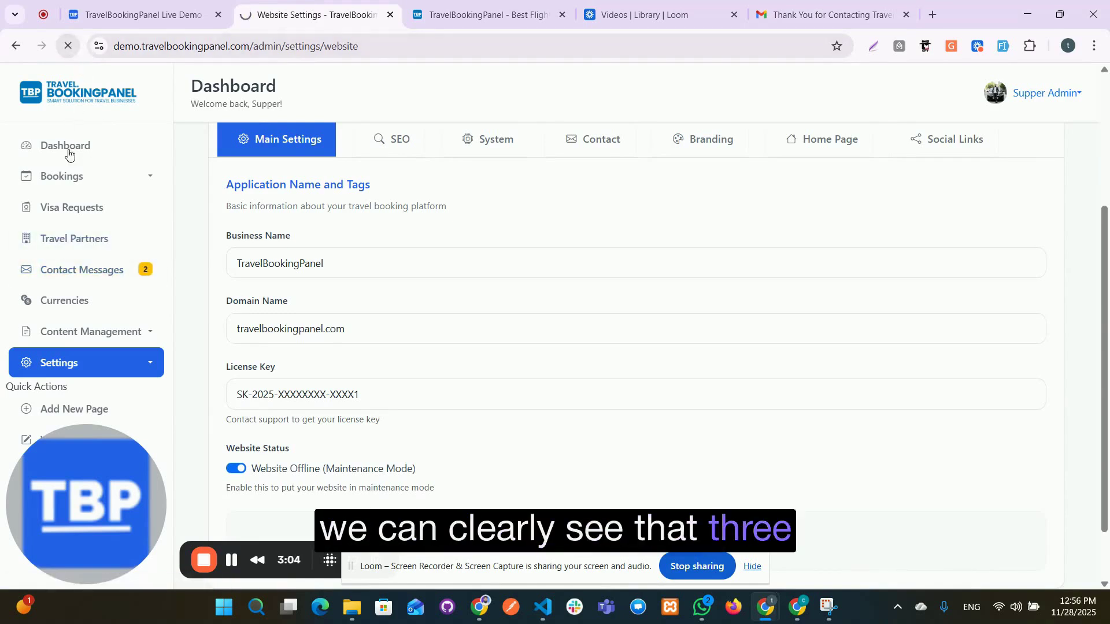
pyautogui.click(139, 276)
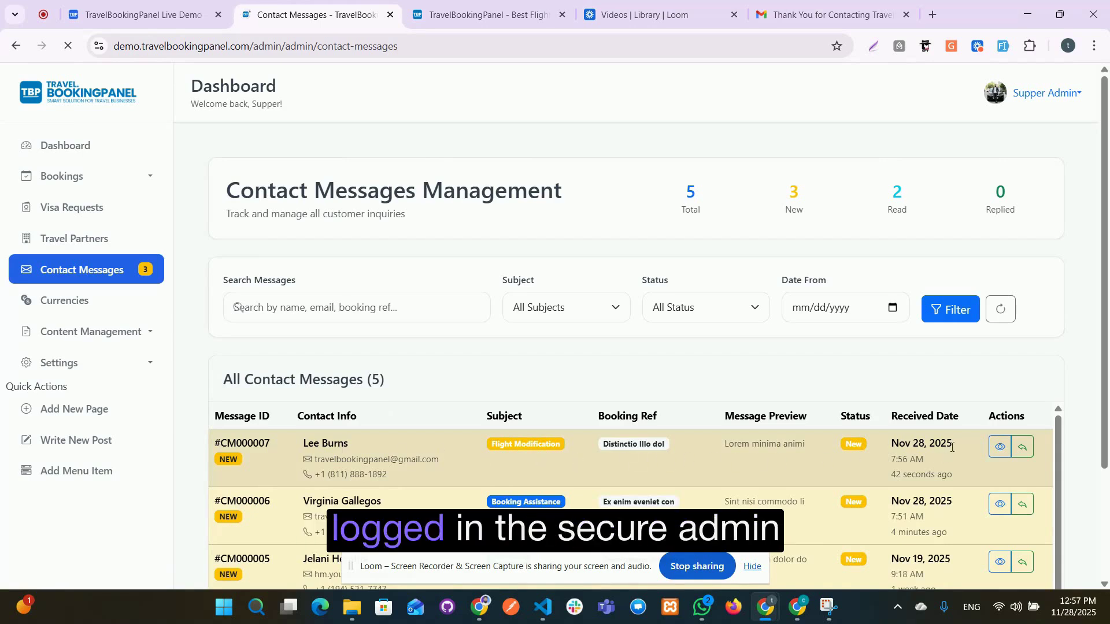
pyautogui.click(1000, 446)
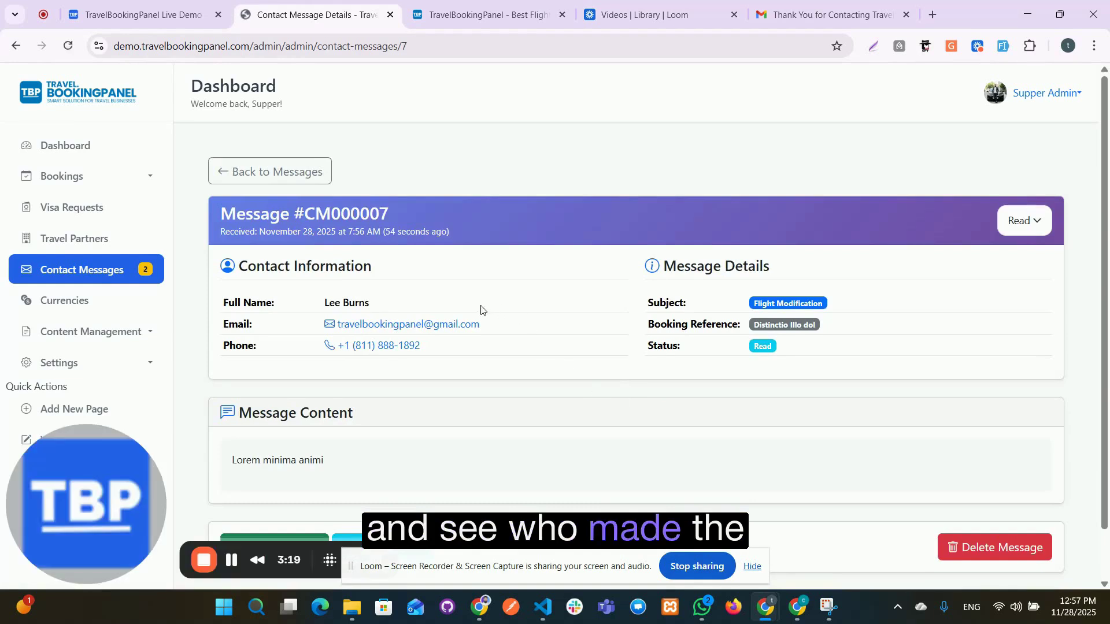
pyautogui.scroll(-2, 376, 315)
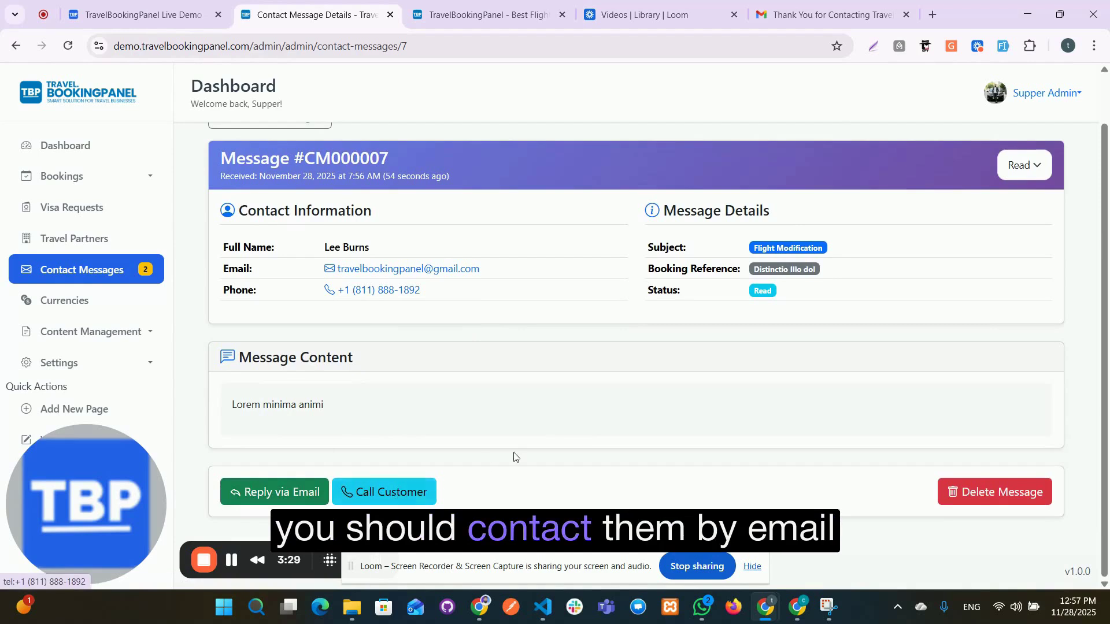
pyautogui.scroll(1, 647, 334)
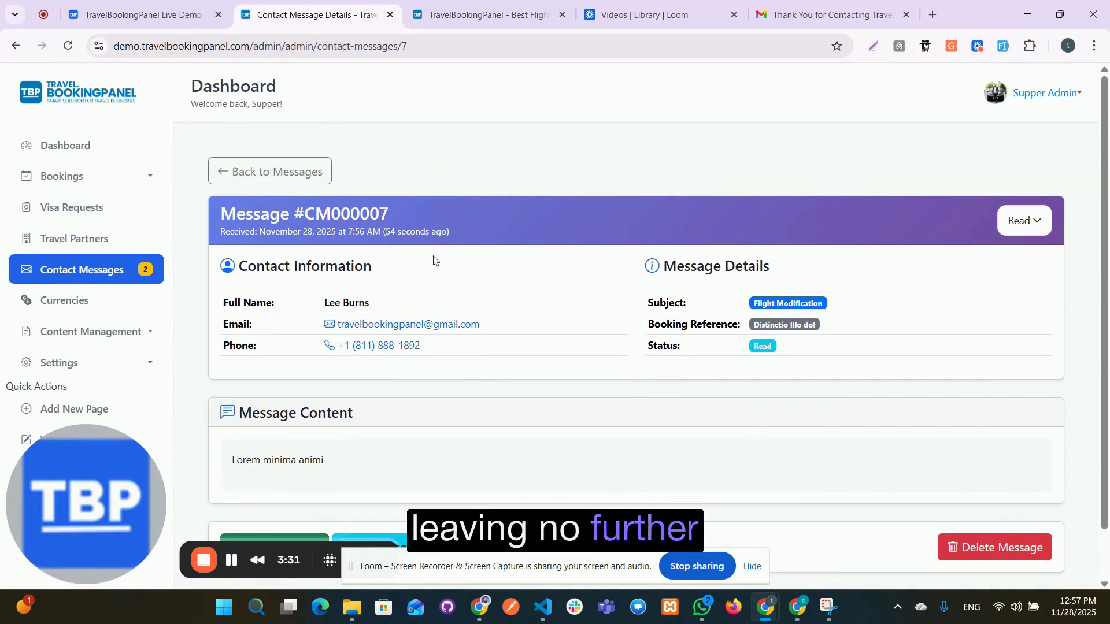
pyautogui.moveTo(408, 217); pyautogui.dragTo(486, 327)
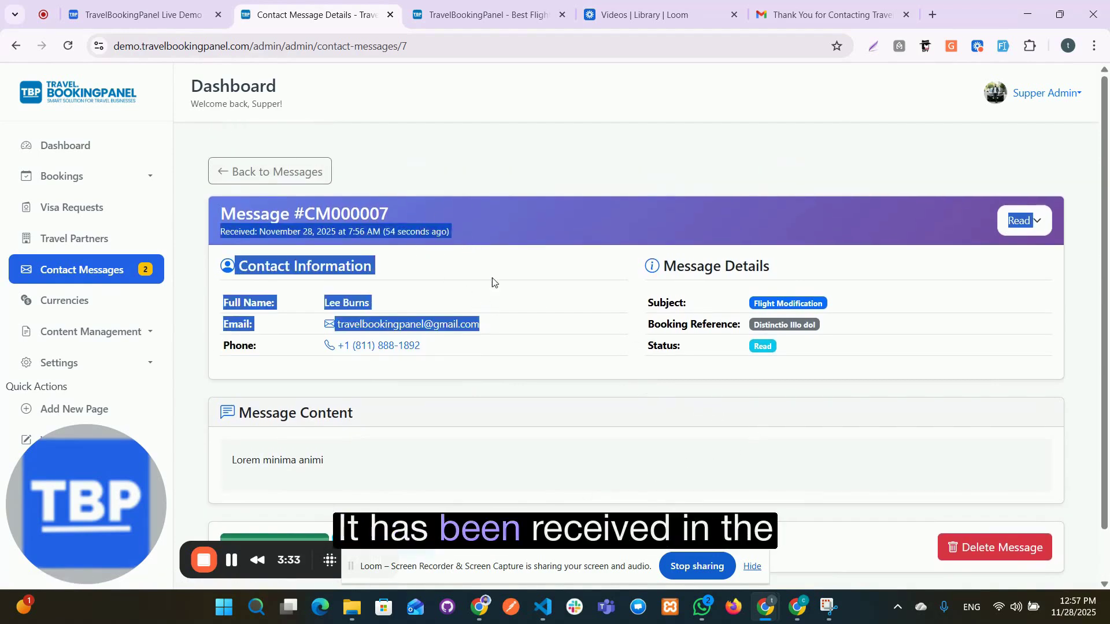
pyautogui.click(491, 231)
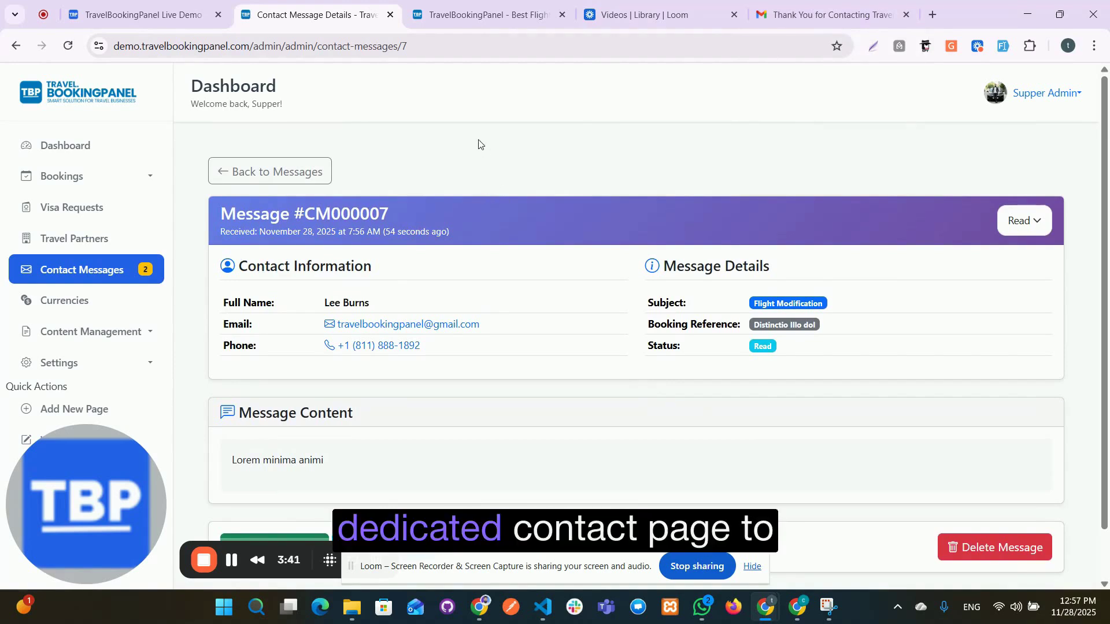
# Step: Return to the public travel site and open its Contact page
pyautogui.click(473, 16)
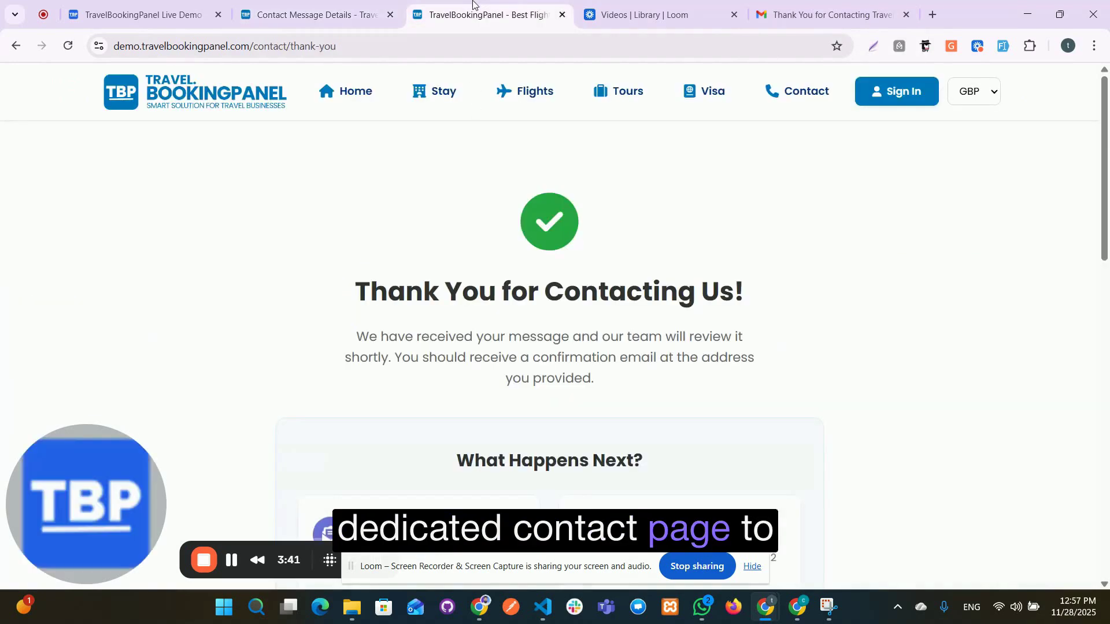
pyautogui.click(798, 103)
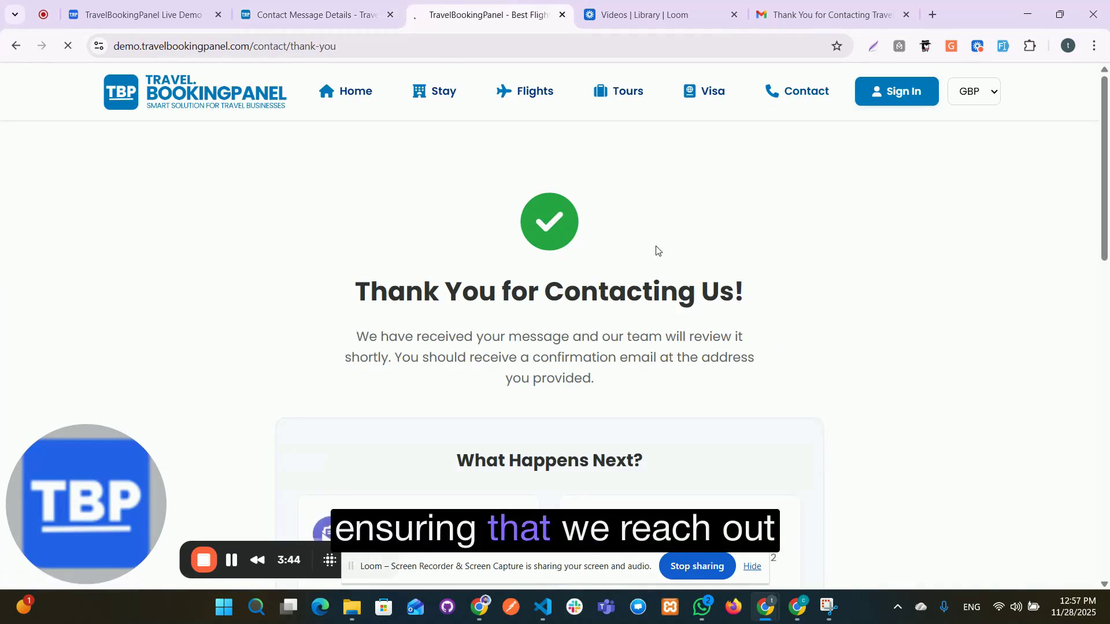